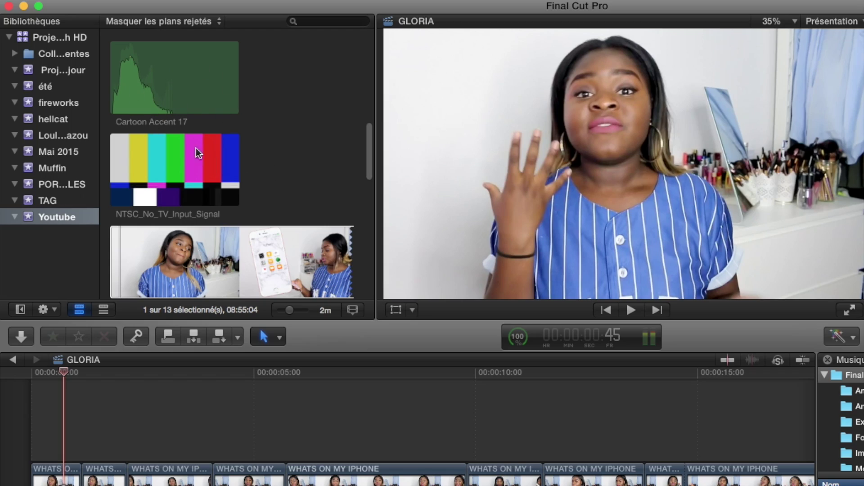
Review the two ringtone audio clips, the message screenshot, the blue background and the tweet capture in the Youtube event
left_click_drag(366, 135, 354, 237)
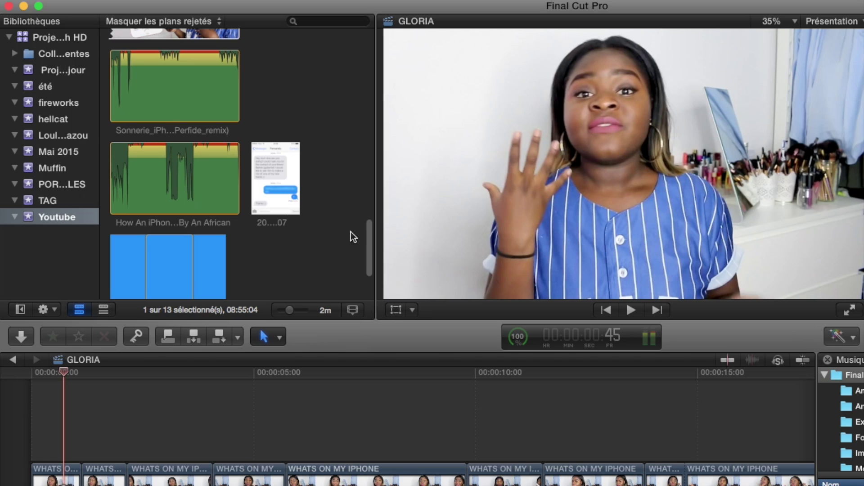
left_click(173, 75)
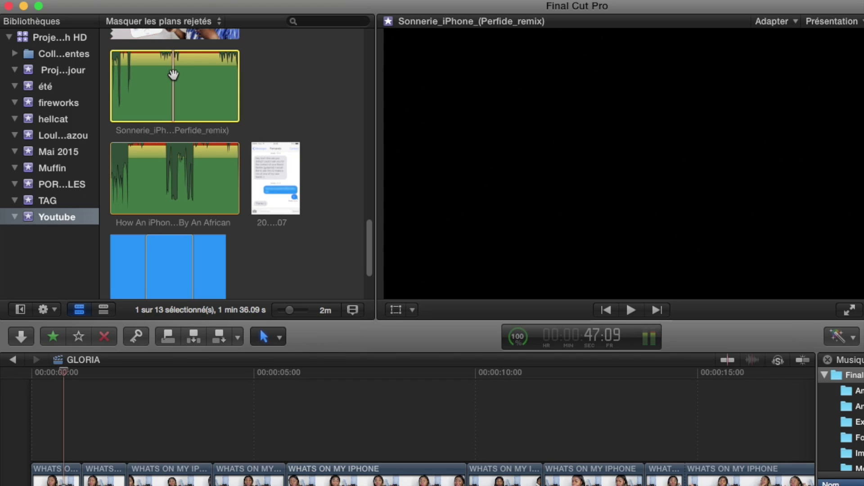
left_click(158, 173)
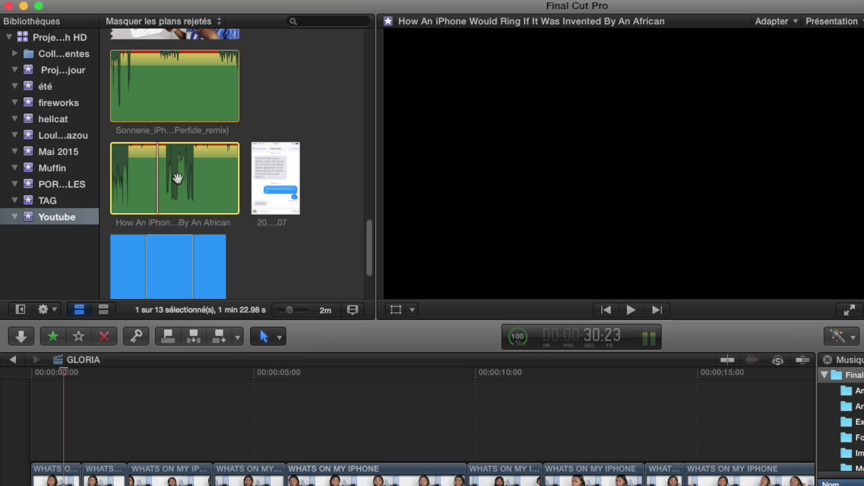
left_click(280, 173)
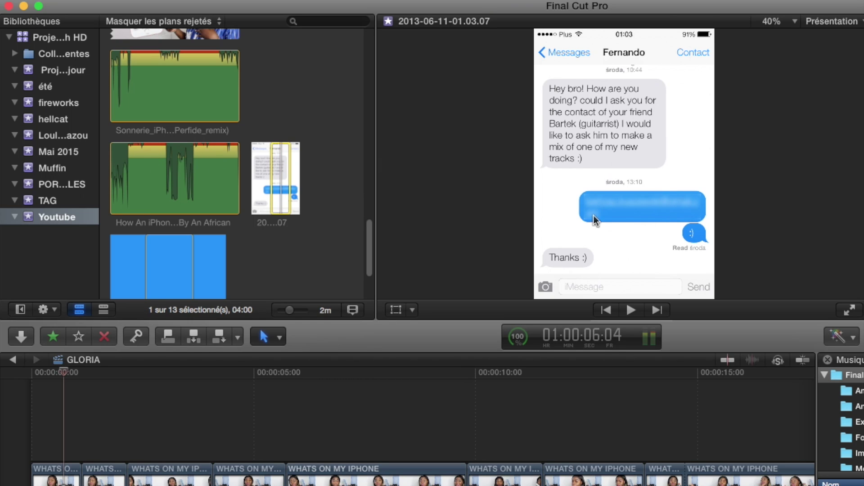
scroll(371, 242, "down", 5)
left_click(286, 270)
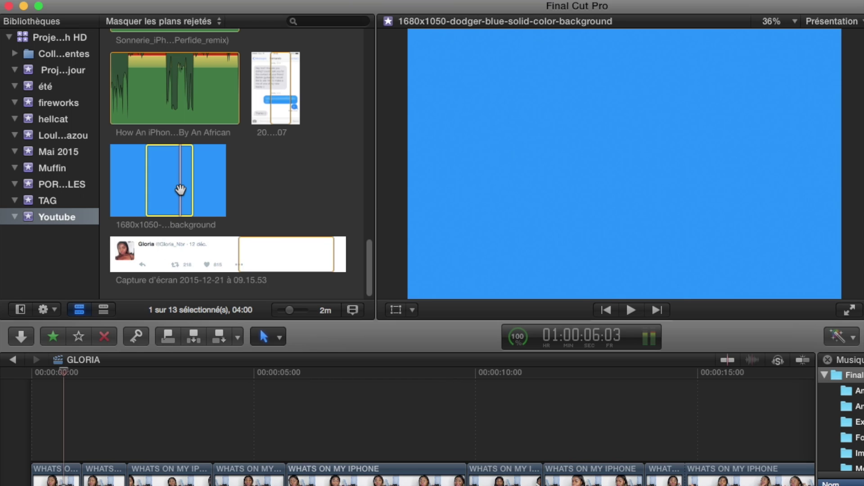
Minimize Final Cut Pro and switch to the PicMonkey editor in Safari
left_click(24, 8)
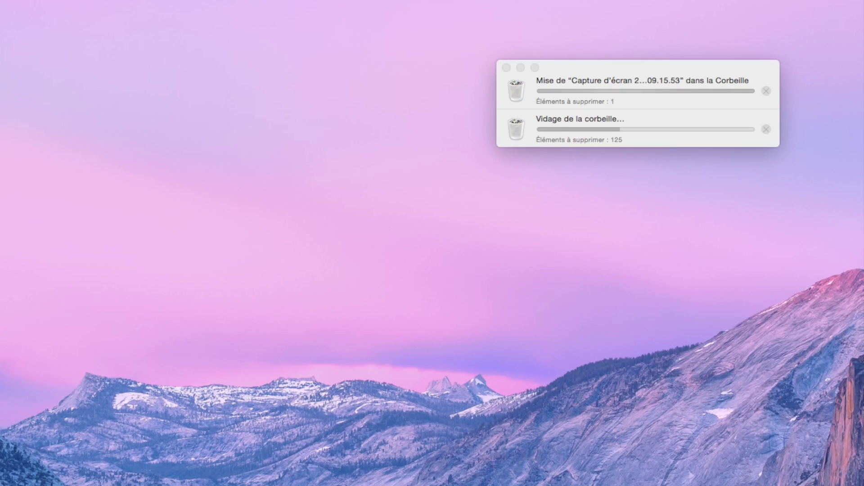
left_click(387, 54)
left_click(713, 457)
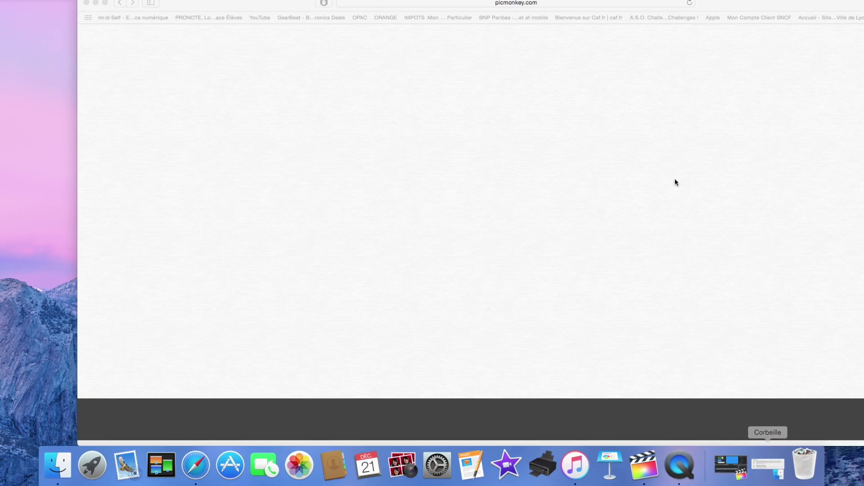
left_click_drag(289, 1, 203, 1)
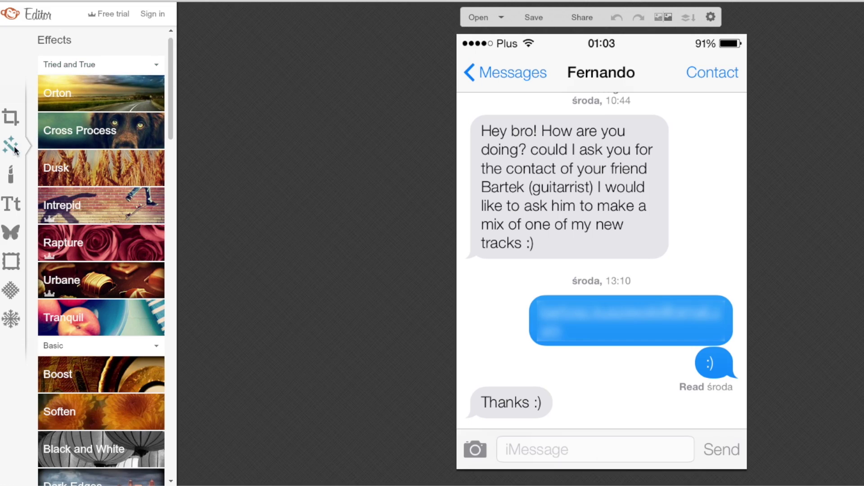
Paint over the contact name in the message header using the Draw effect with colour f8f8f8 and brush size 56
left_click_drag(172, 56, 169, 355)
left_click(112, 202)
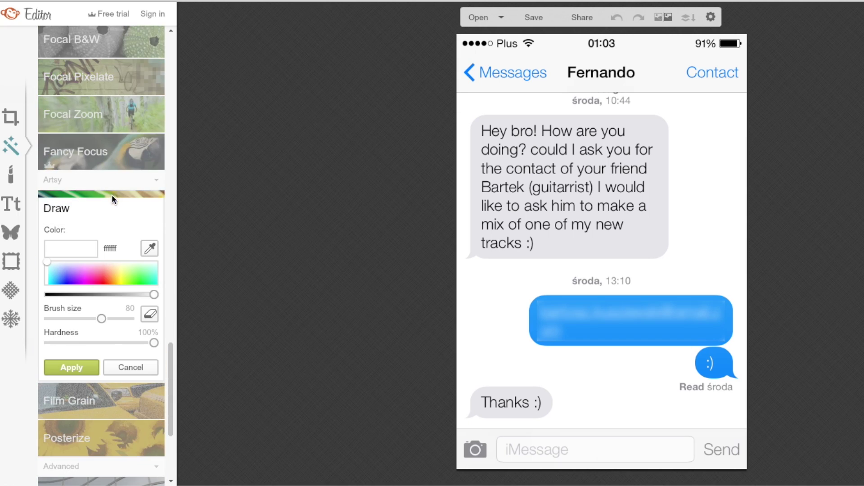
left_click(148, 249)
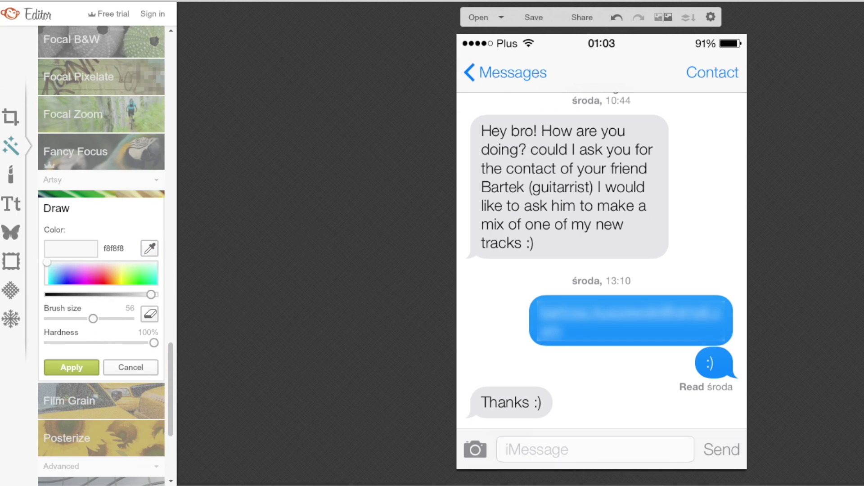
left_click(123, 372)
Add the new contact name in capitals to the message header and set its font to League Gothic
left_click(12, 204)
left_click(106, 72)
type("GLORIA")
left_click_drag(569, 256, 634, 74)
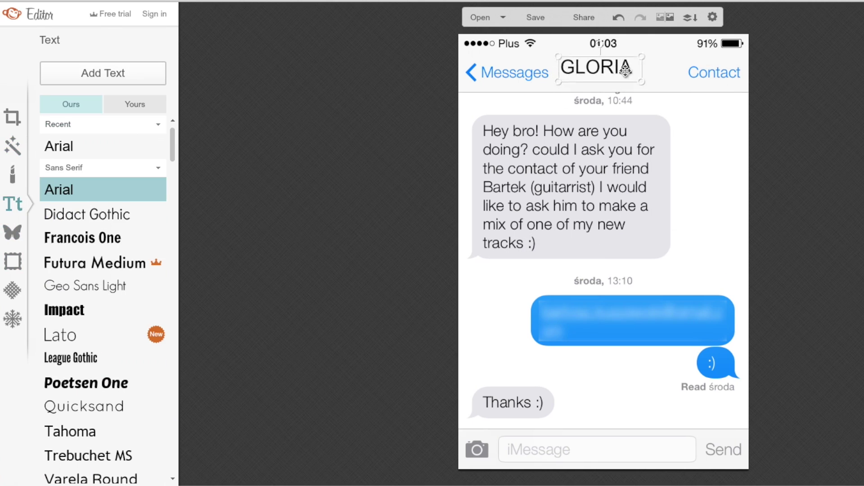
left_click(64, 310)
left_click(83, 265)
left_click(86, 406)
left_click(685, 151)
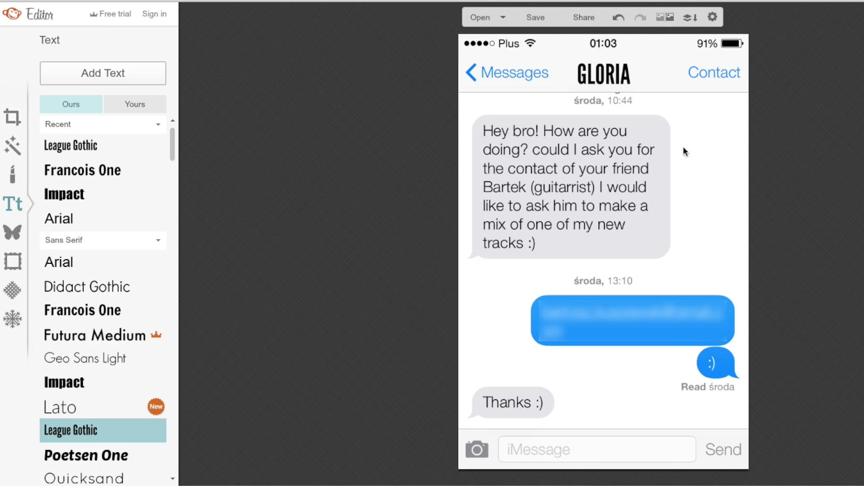
Save the edited screenshot to the computer as 2013-06-11-01.03.07 in .jpg format at the highest quality
left_click(535, 17)
left_click(142, 134)
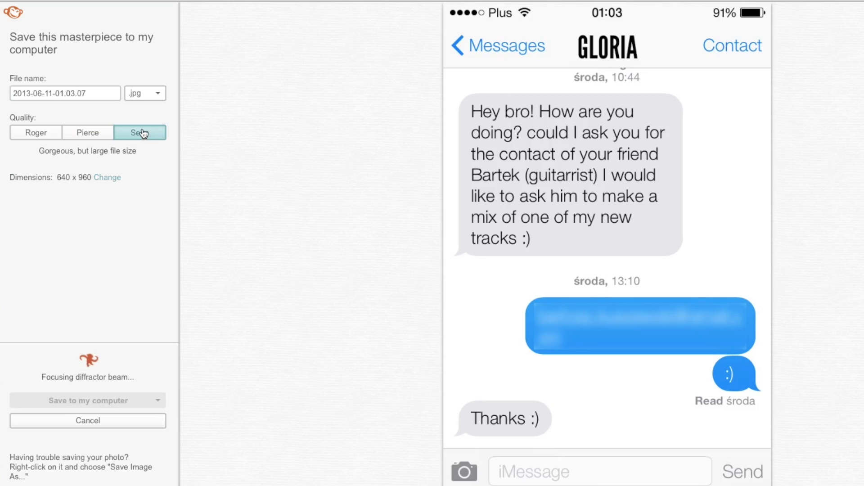
left_click(92, 400)
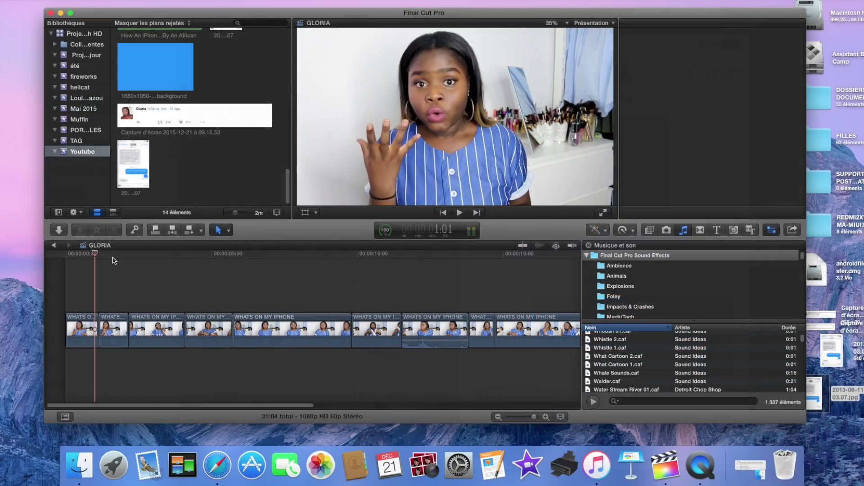
Insert the Au milieu title at the start of the Final Cut Pro timeline and clear its Nom and Description placeholders
left_click(121, 262)
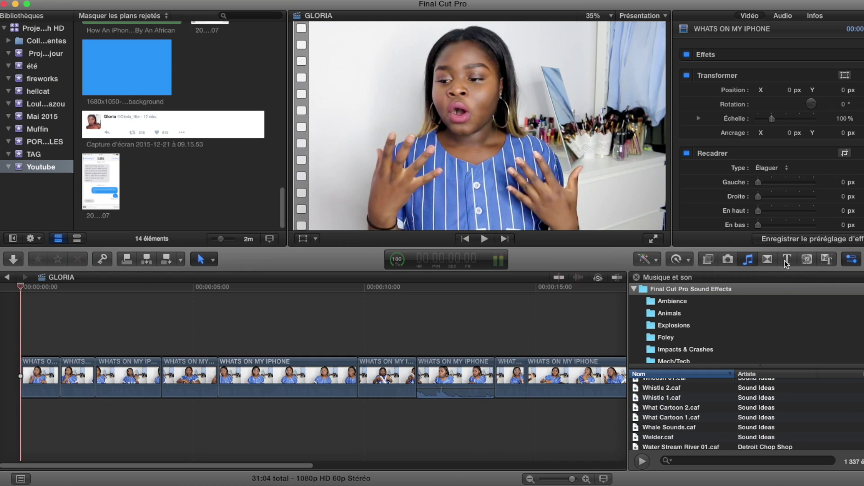
left_click(786, 260)
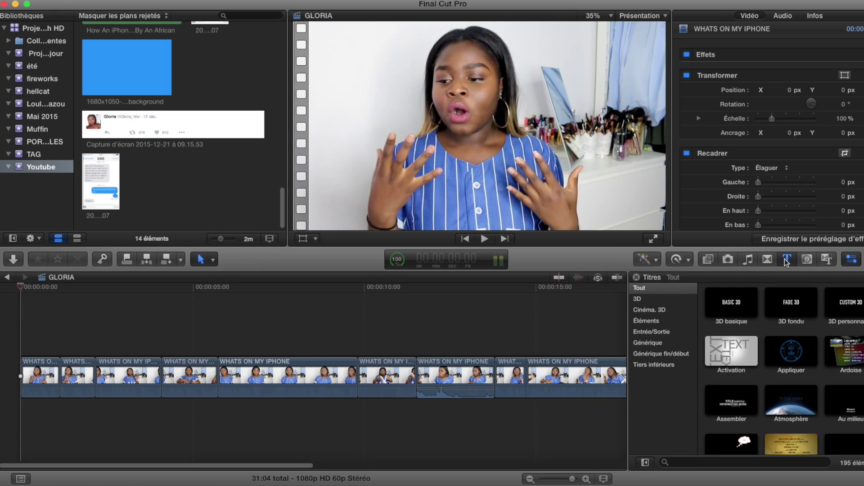
left_click_drag(75, 396, 24, 376)
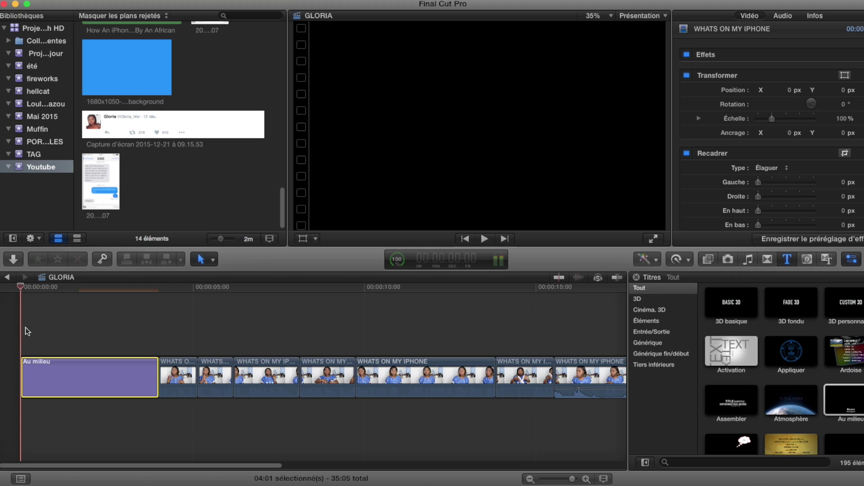
left_click(35, 288)
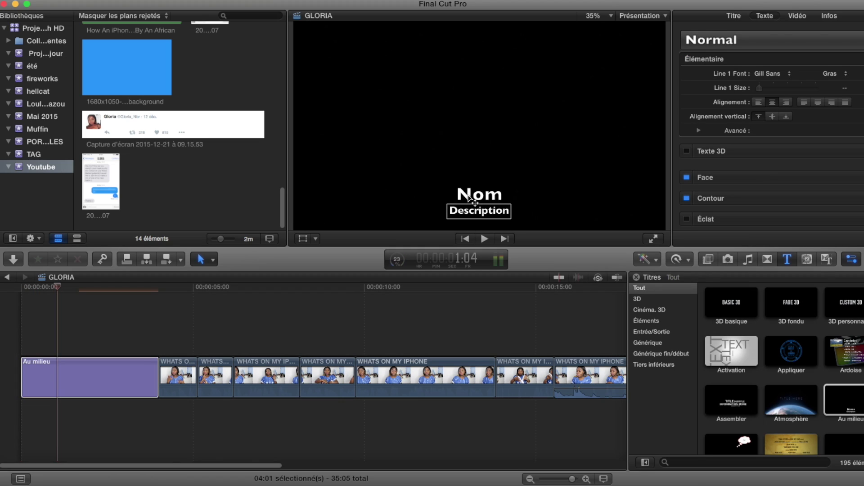
double_click(479, 197)
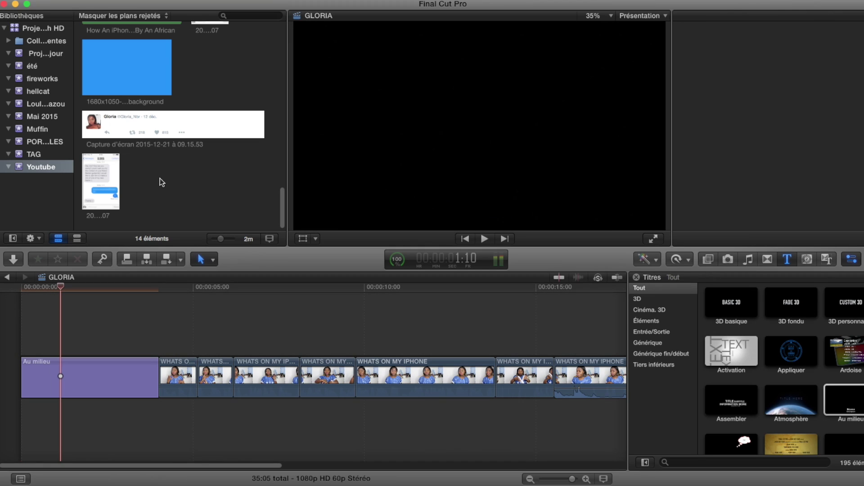
Place the opening section of Sonnerie_iPhone_(Perfide_remix) under the start of the timeline, trimmed to about 11:34
scroll(164, 153, "up", 5)
left_click(168, 87)
left_click_drag(182, 84, 109, 83)
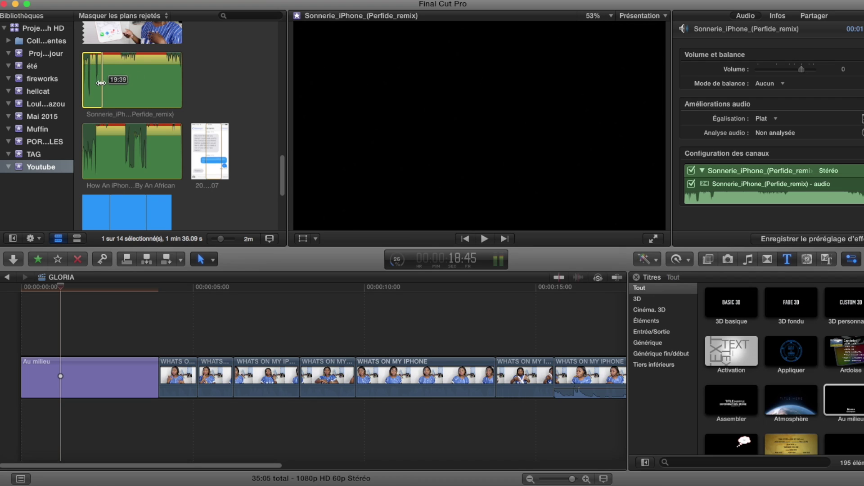
left_click_drag(76, 371, 15, 424)
left_click_drag(98, 353, 62, 342)
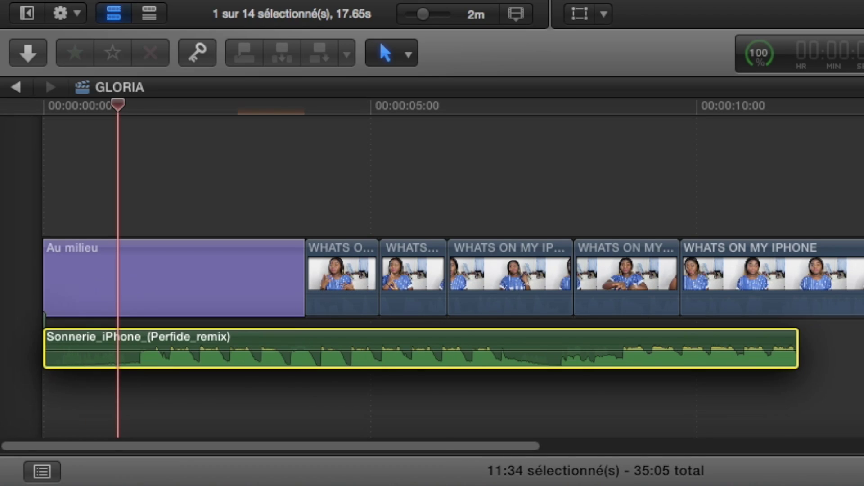
Play the music from the start and shorten the Au milieu title to end where the beat kicks in
left_click_drag(106, 112, 1, 122)
key("space")
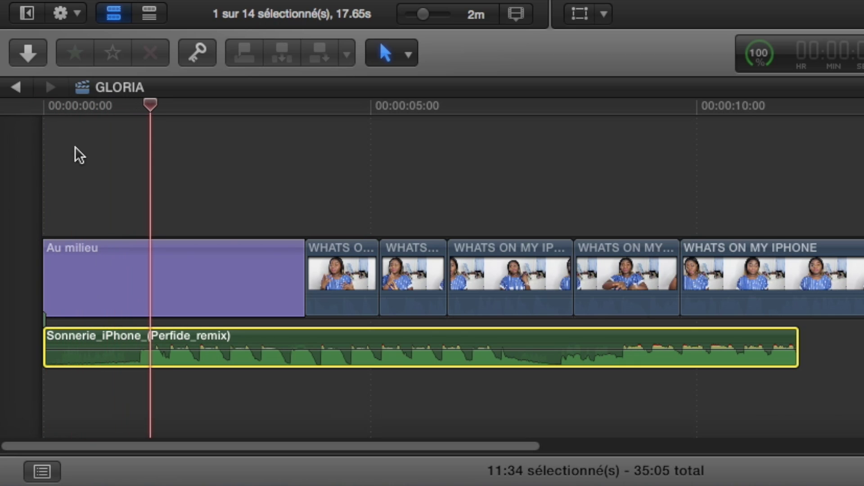
left_click_drag(302, 279, 129, 294)
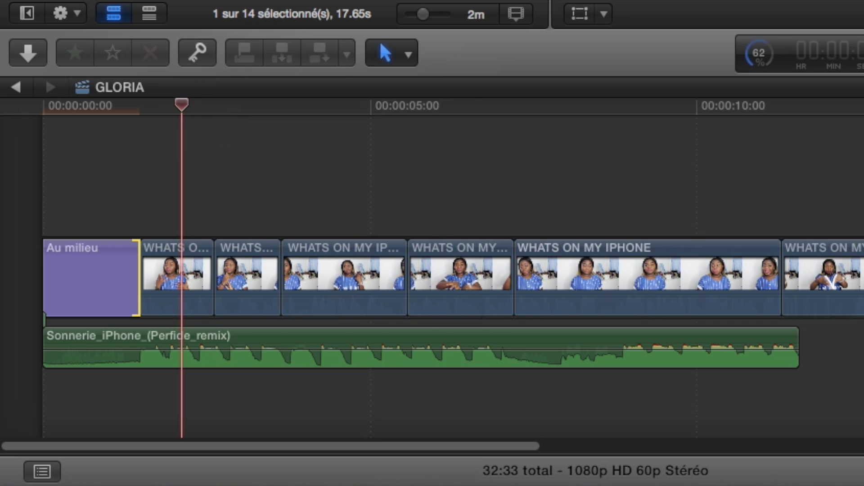
Split the first WHATS ON MY IPHONE clip at the music's next beat and remove the part after the cut
key("super+plus")
key("super+plus")
key("super+minus")
scroll(405, 189, "left", 5)
left_click_drag(383, 107, 231, 126)
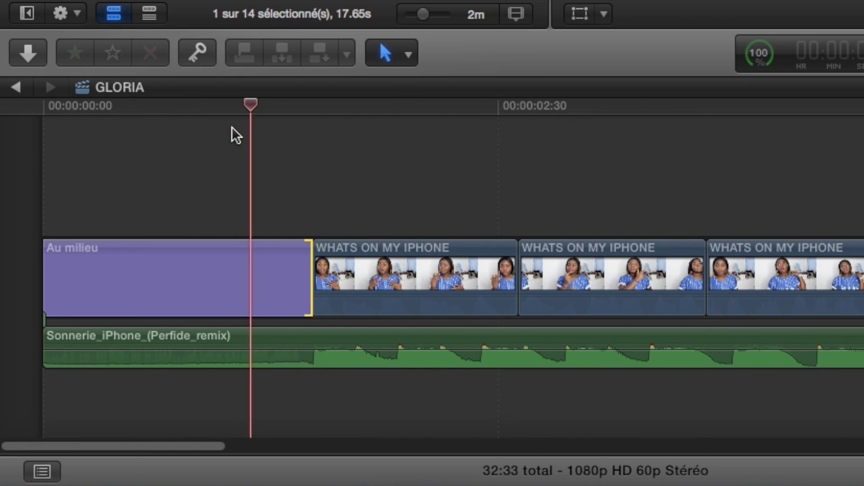
left_click(394, 52)
left_click(450, 206)
left_click(399, 275)
left_click(411, 55)
left_click(435, 85)
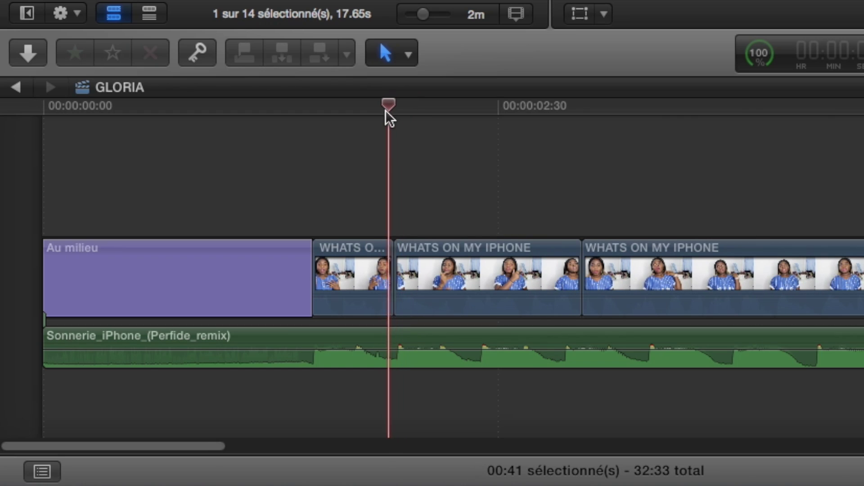
Trim the starts and ends of the second and third WHATS ON MY IPHONE clips so their cuts fall on the beats
left_click_drag(396, 275, 430, 273)
left_click_drag(578, 283, 508, 278)
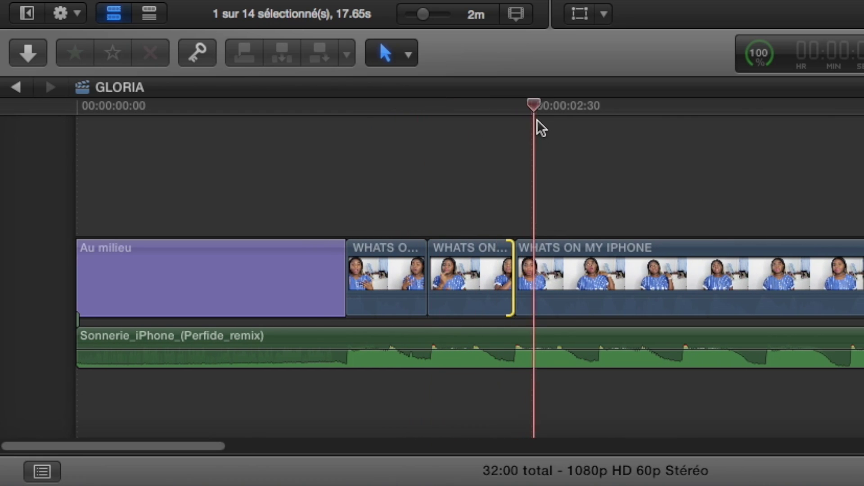
left_click_drag(516, 270, 563, 273)
left_click_drag(851, 284, 644, 281)
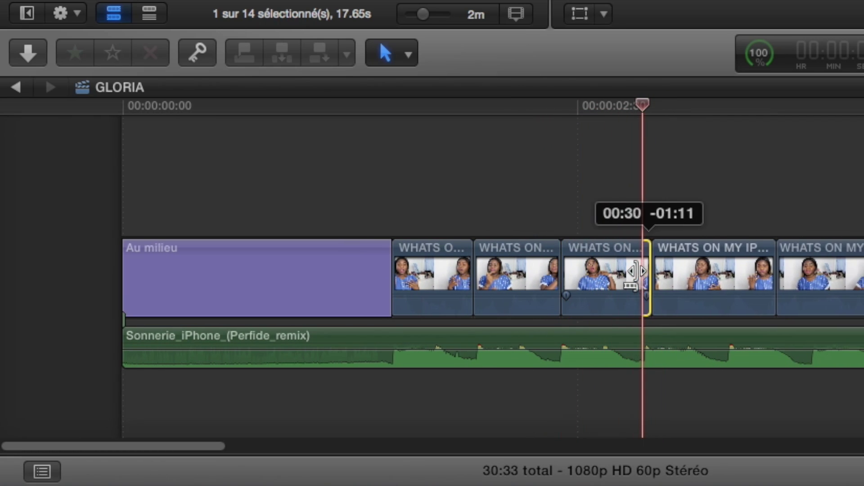
key("space")
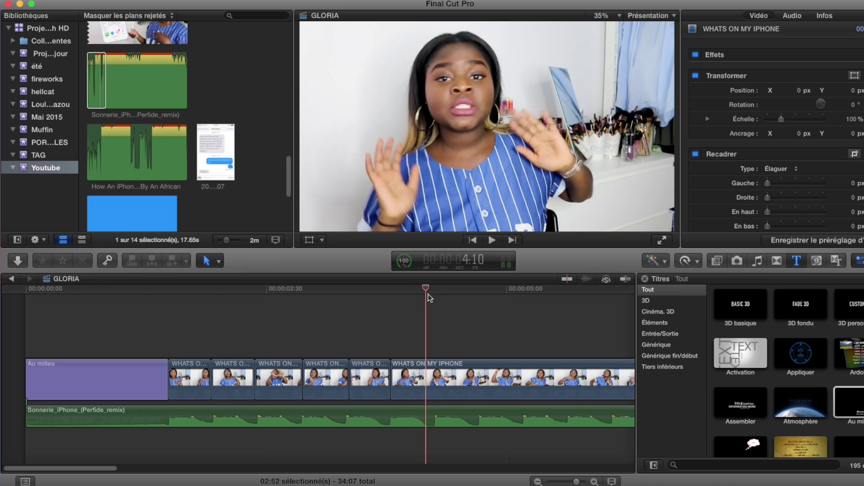
Split the Sonnerie_iPhone_(Perfide_remix) audio at about 7 seconds on the timeline and delete the part after the cut
left_click_drag(115, 471, 174, 474)
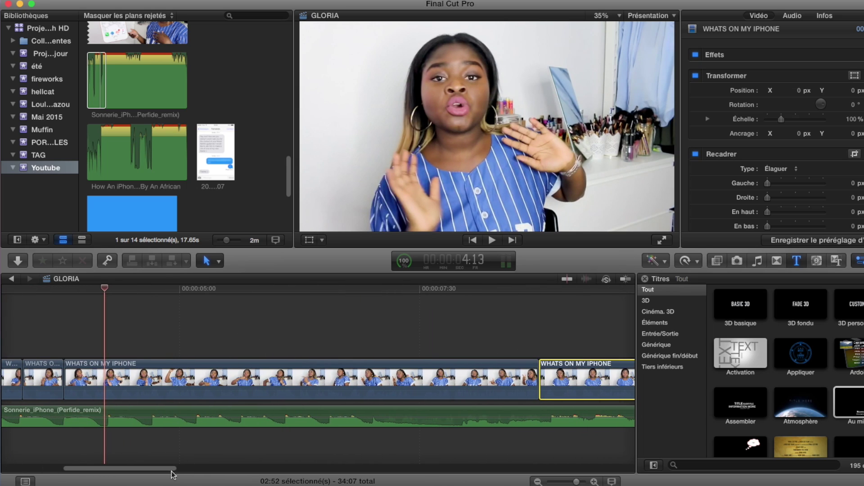
left_click(219, 261)
left_click(233, 342)
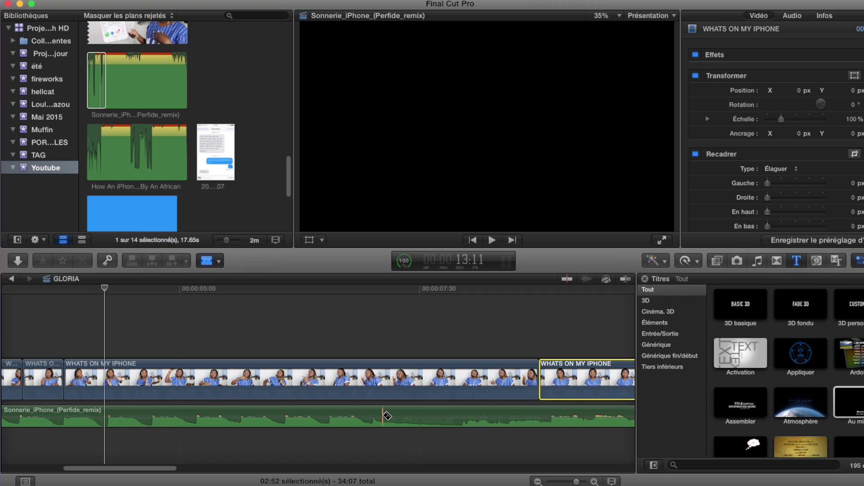
left_click(383, 416)
left_click(219, 262)
left_click(233, 280)
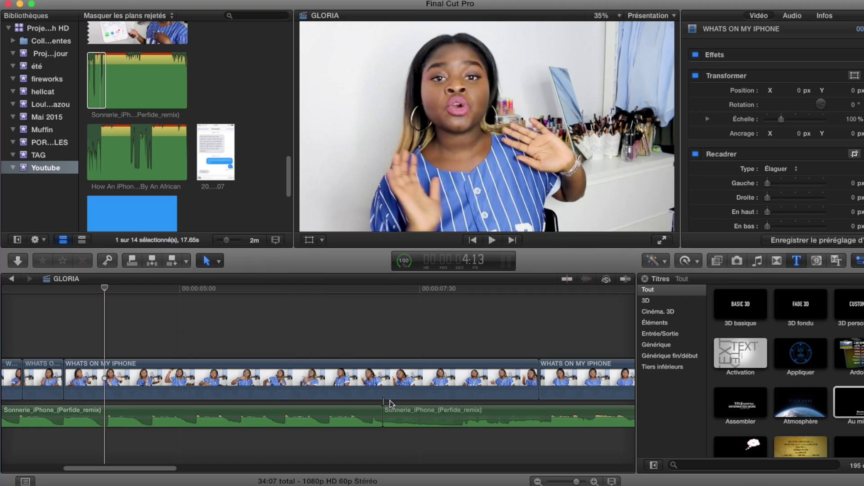
left_click(406, 415)
key("Delete")
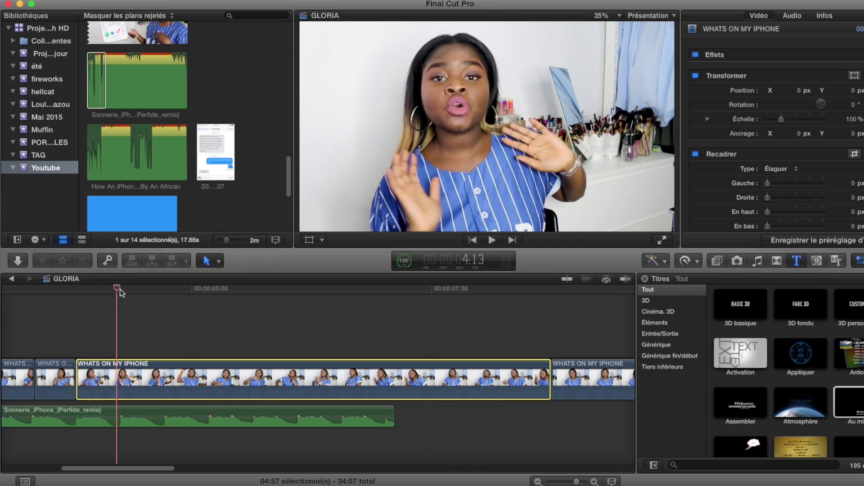
Speed up the long WHATS ON MY IPHONE clip spanning the end of the music to Rapide 400 %
left_click_drag(119, 293, 277, 307)
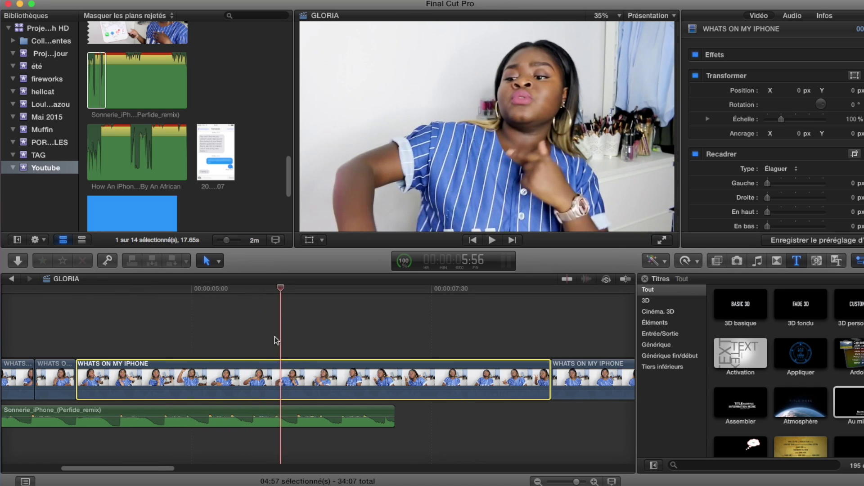
left_click(696, 261)
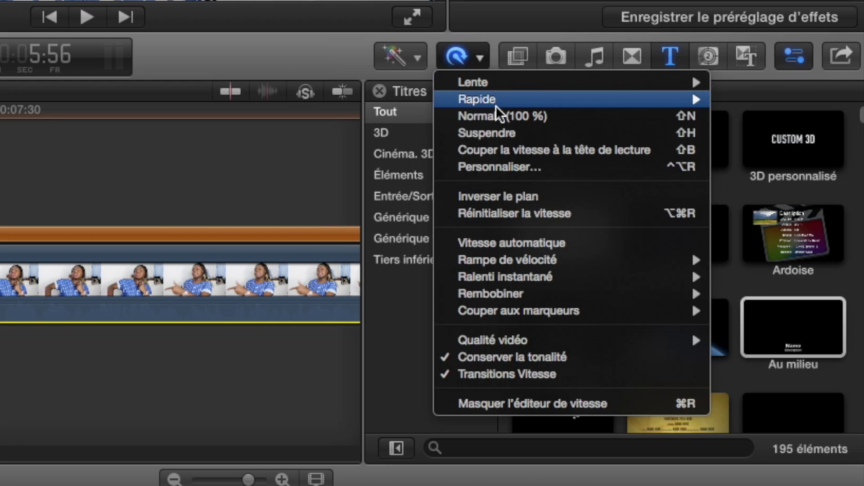
mouse_move(720, 283)
left_click(748, 115)
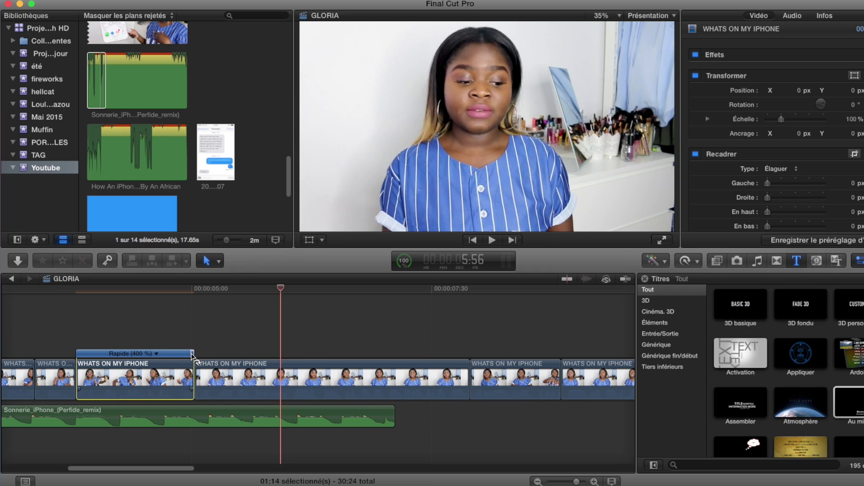
Retime the sped-up clip to Rapide 149 % so it ends with the music, and place the following WHATS ON MY IPHONE clip above it
left_click_drag(191, 356, 405, 366)
left_click_drag(454, 379, 189, 321)
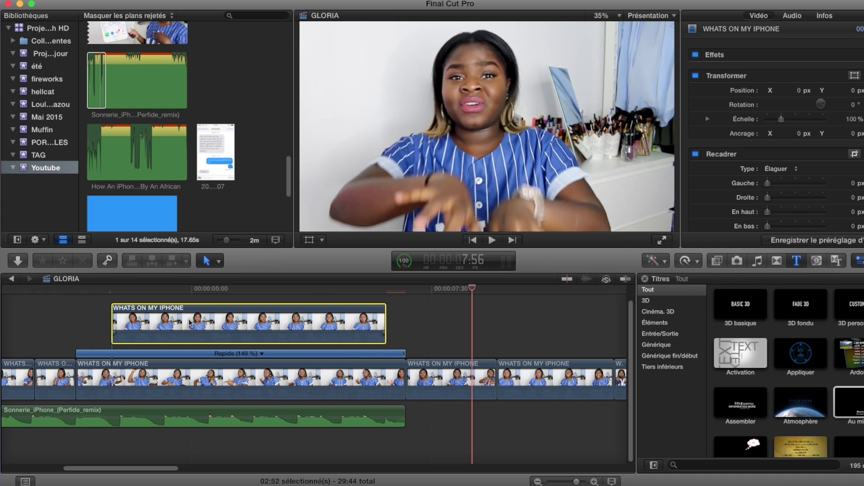
Lower the overlaid WHATS ON MY IPHONE clip's opacity to 46,31 % and shorten it at both ends
left_click_drag(473, 291, 244, 290)
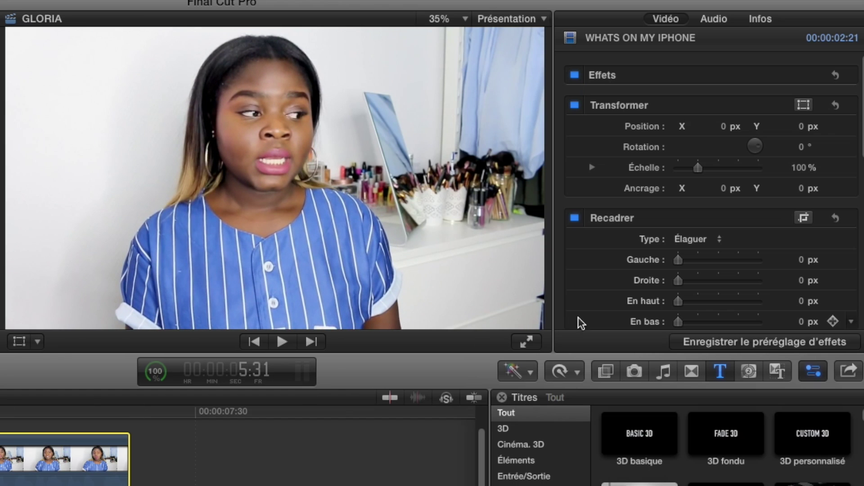
scroll(704, 245, "down", 10)
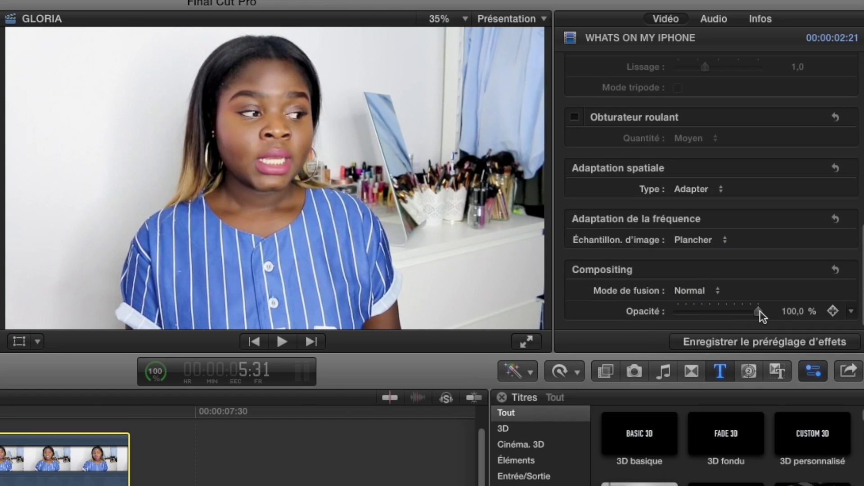
left_click_drag(729, 315, 700, 315)
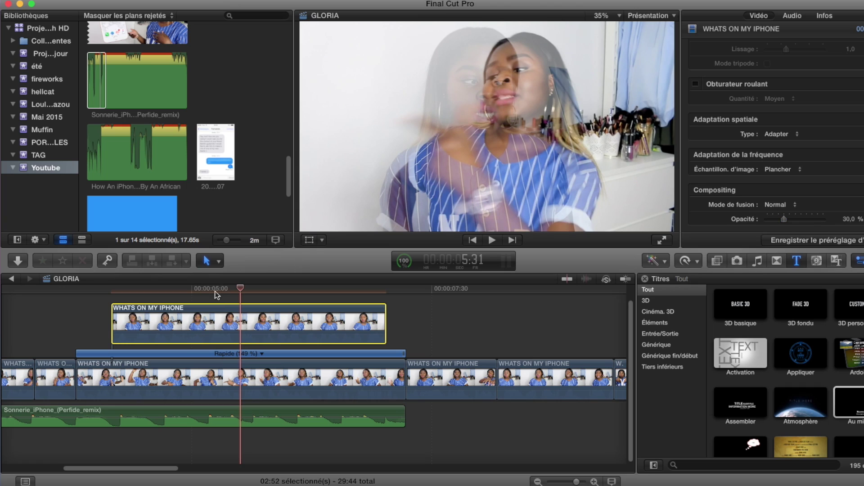
left_click_drag(241, 289, 174, 289)
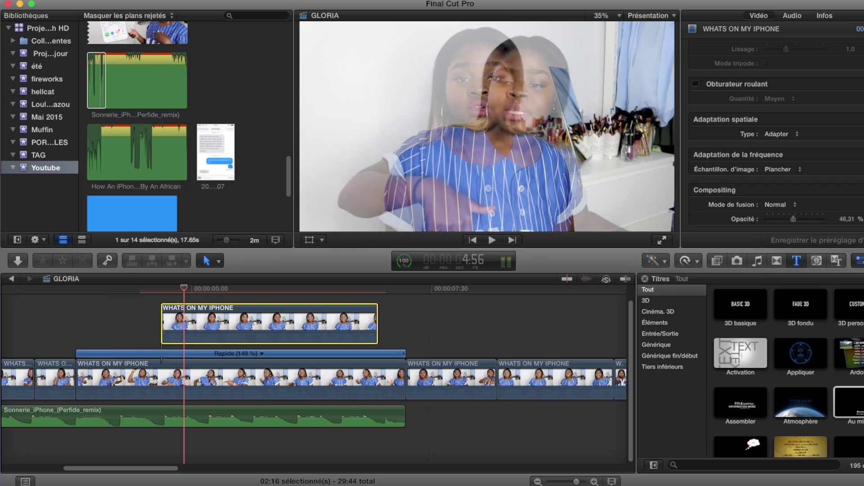
Add Fondu enchaîné transitions to both ends of the overlaid clip and adjust the length of the closing one
left_click(777, 260)
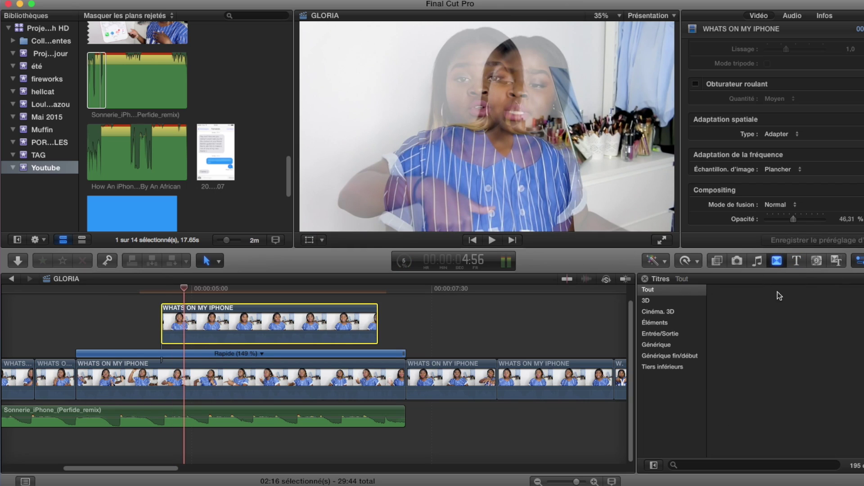
left_click_drag(747, 311, 217, 321)
key("space")
left_click_drag(283, 324, 315, 324)
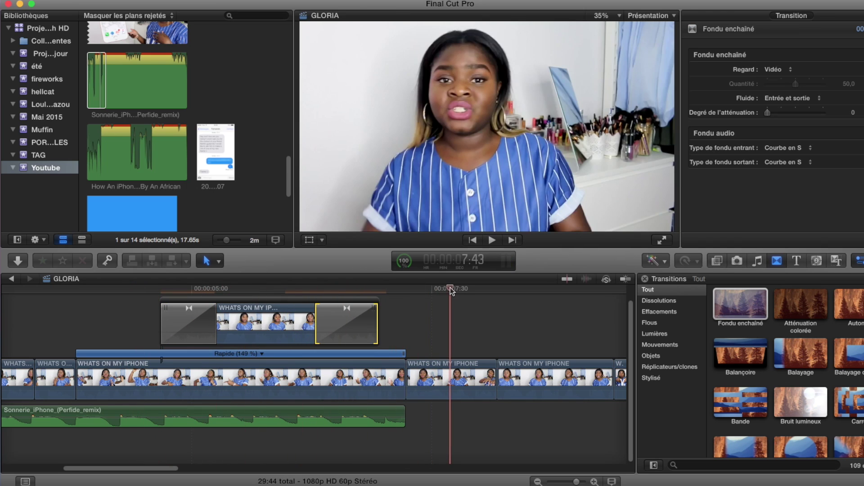
Reduce the overlaid WHATS ON MY IPHONE clip's opacity slightly further
left_click_drag(452, 289, 296, 289)
left_click(288, 322)
scroll(800, 170, "down", 15)
left_click_drag(794, 221, 788, 224)
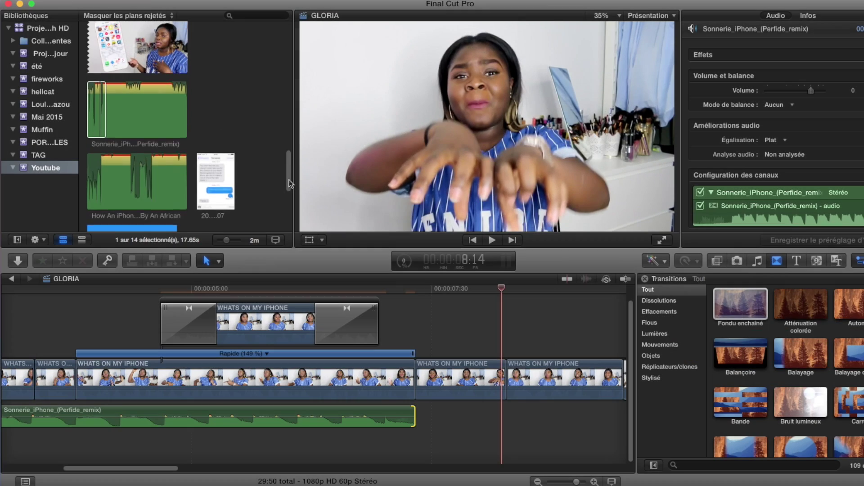
Insert a short part of NTSC_No_TV_Input_Signal directly after the sped-up clip and lower its volume
scroll(291, 183, "up", 10)
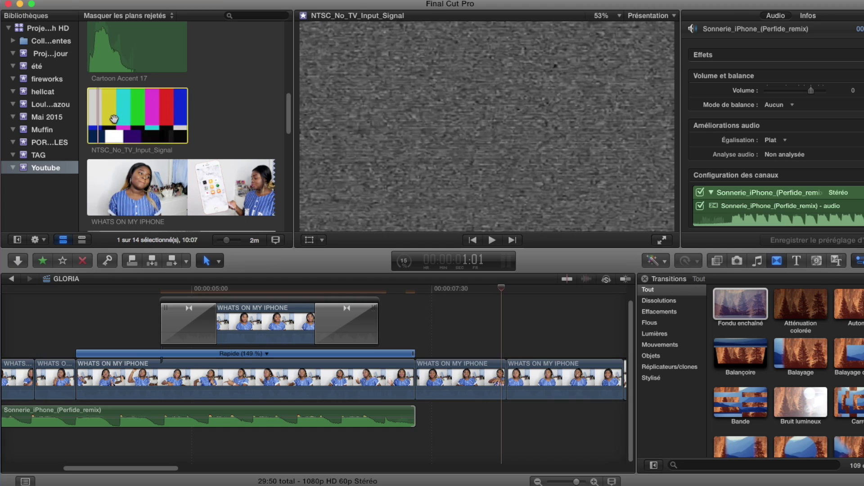
left_click(103, 115)
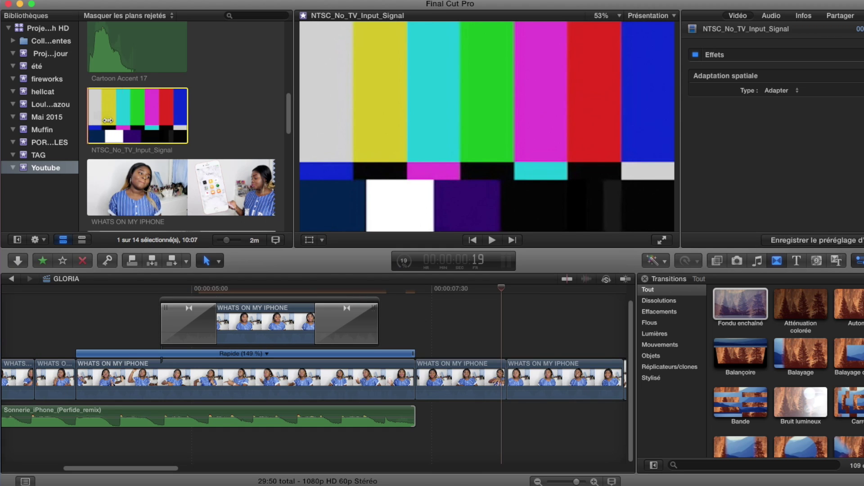
left_click_drag(416, 382, 444, 401)
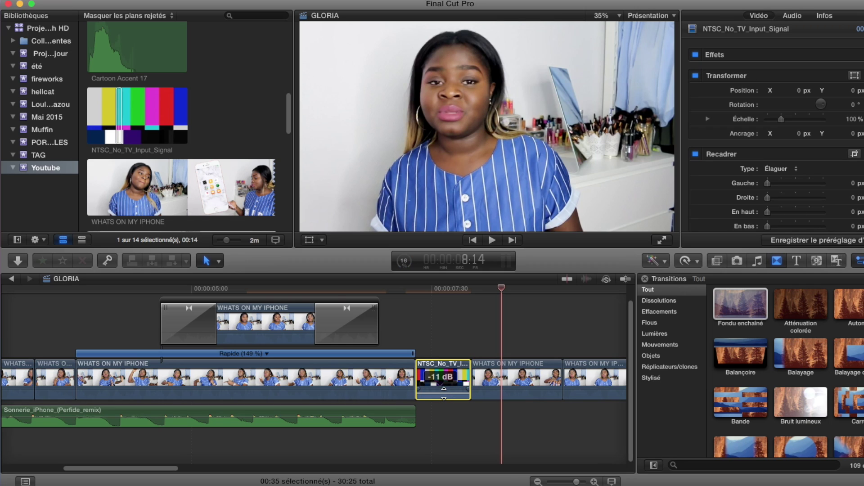
Play the cut at the end of the music and shorten the NTSC_No_TV_Input_Signal clip to a brief flash
left_click_drag(502, 291, 400, 305)
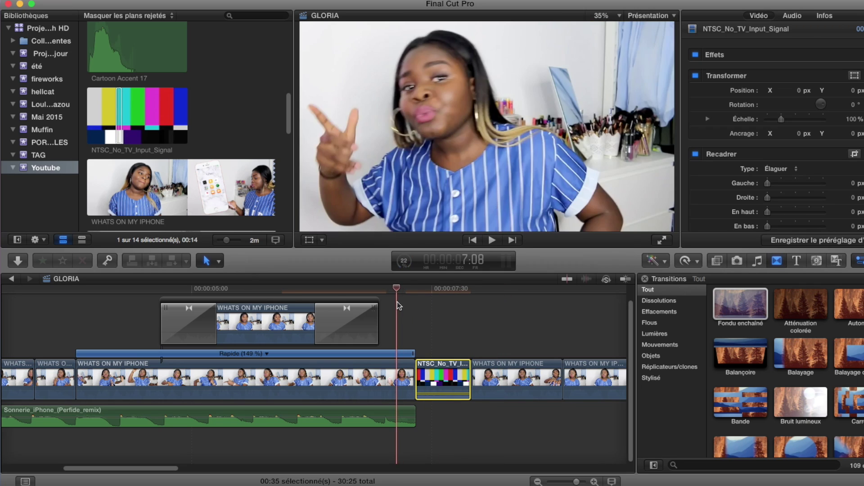
key("space")
left_click_drag(465, 376, 425, 378)
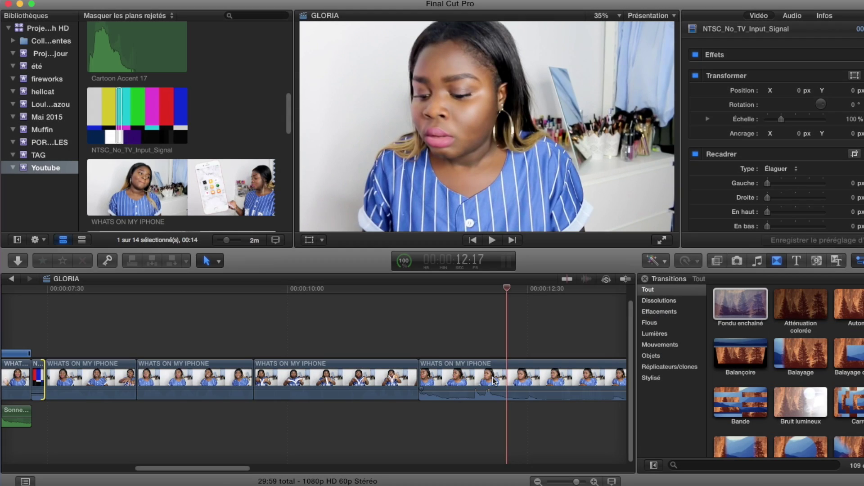
Move the talking WHATS ON MY IPHONE clip with audible sound directly after the NTSC_No_TV_Input_Signal clip and play back the sequence
left_click(494, 380)
left_click_drag(47, 378, 138, 381)
mouse_move(225, 469)
left_mouse_down()
mouse_move(207, 473)
mouse_move(209, 463)
mouse_move(214, 469)
left_mouse_up()
left_click_drag(566, 290, 56, 340)
key("space")
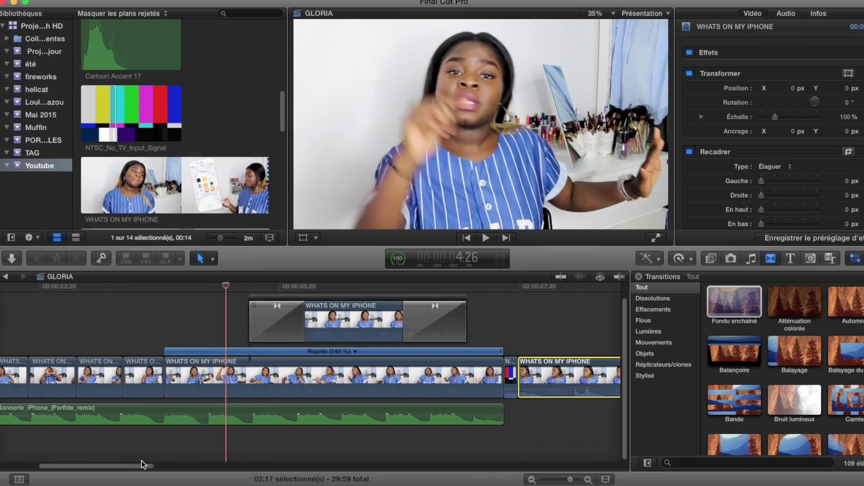
Add a Défilement transition at the start of the sped-up clip and play it back
left_click_drag(141, 466, 144, 465)
left_click(194, 375)
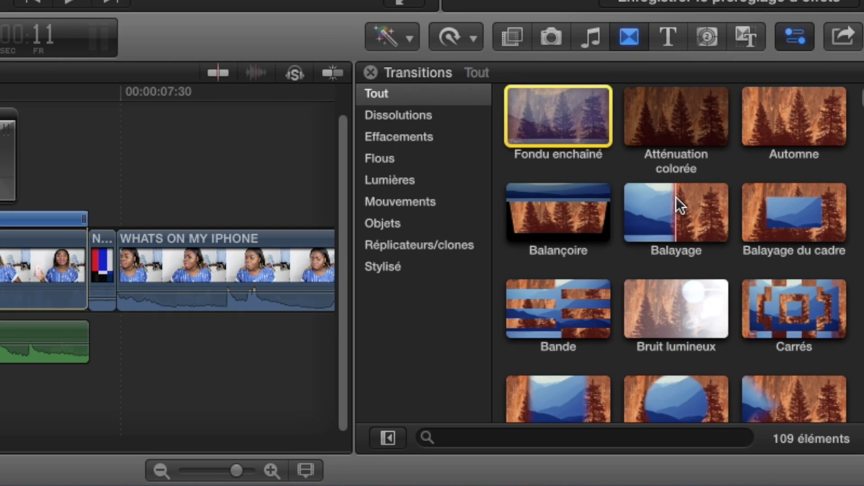
scroll(793, 342, "down", 8)
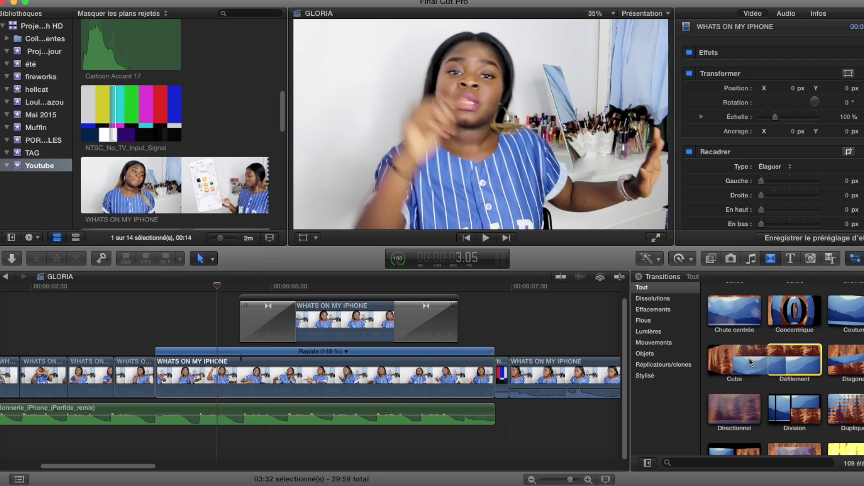
left_click_drag(658, 245, 155, 377)
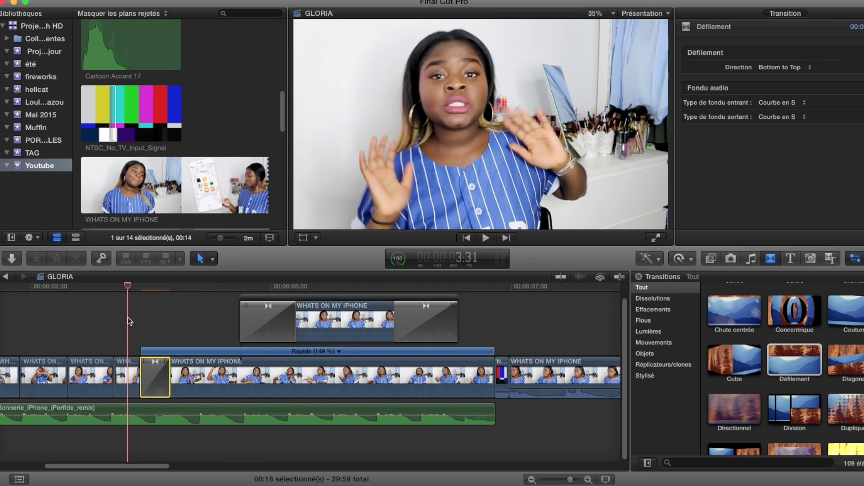
key("space")
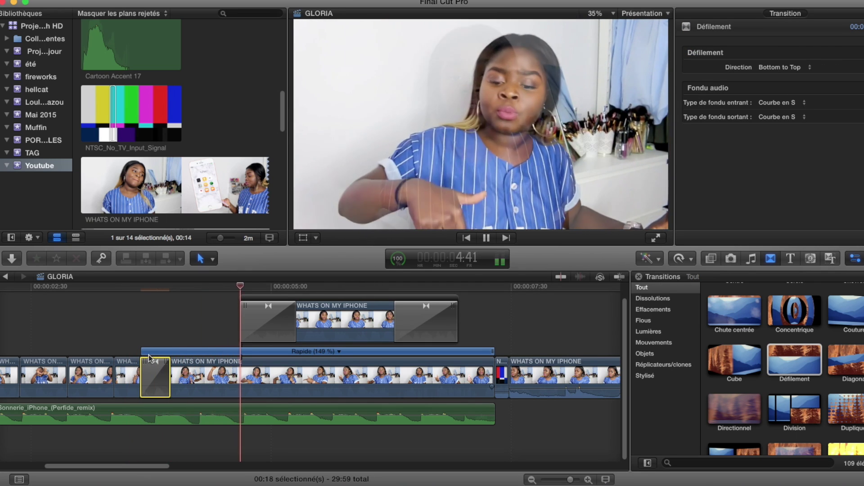
key("space")
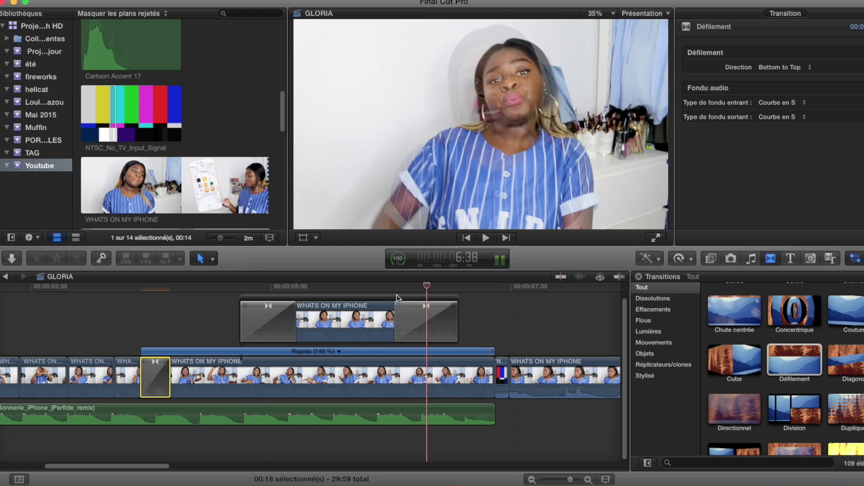
Place the message screenshot 2013-06-11-01.03.07 on the timeline above the overlaid clip, beginning near the start of the sped-up clip
scroll(408, 310, "up", 2)
scroll(221, 169, "down", 10)
scroll(221, 169, "up", 2)
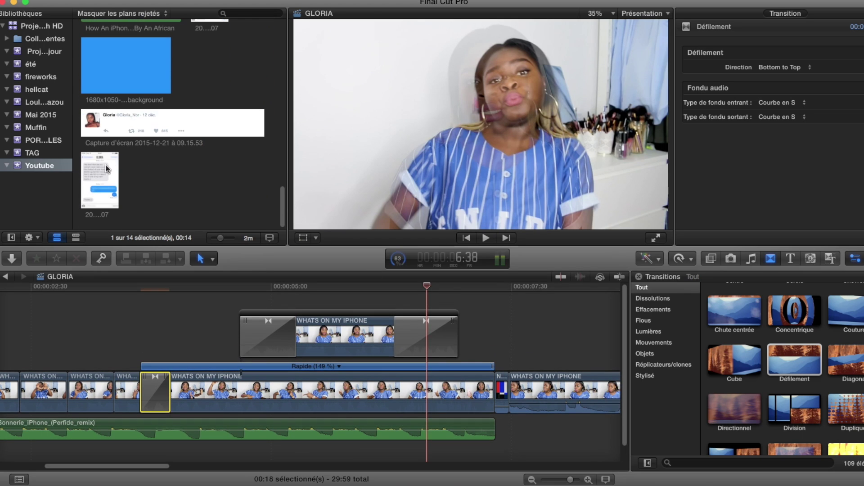
left_click(100, 180)
left_click_drag(100, 180, 144, 318)
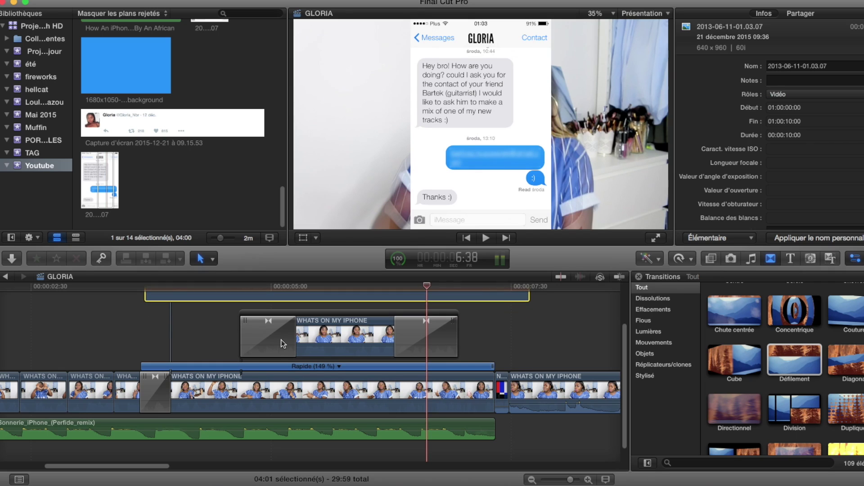
left_click(373, 302)
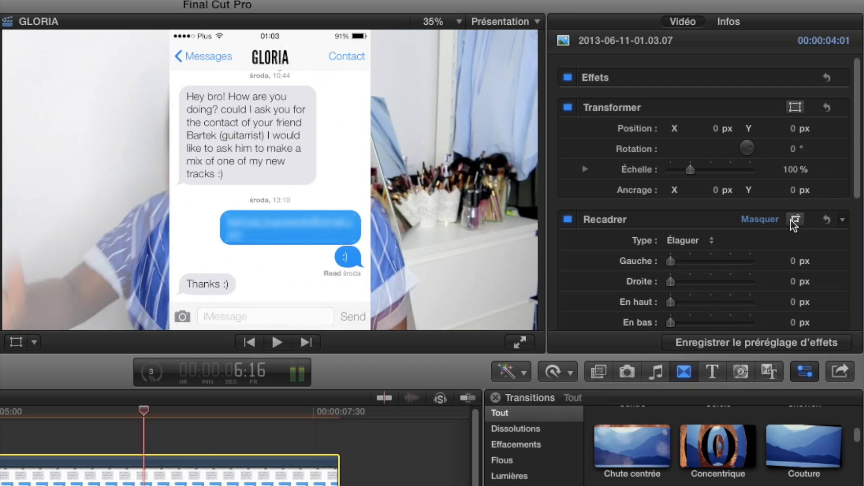
Crop 837 px off the bottom of the message screenshot and enlarge its header to 238,98 % across the top of the picture
key("shift+c")
left_click_drag(274, 328, 295, 68)
left_click_drag(370, 69, 481, 116)
left_click_drag(381, 90, 384, 87)
Distort the message screenshot's right-hand corners by 74,8 px horizontally and set its opacity to 50 %
scroll(736, 180, "down", 5)
left_click(793, 110)
left_click_drag(481, 70, 497, 69)
left_click_drag(750, 311, 712, 310)
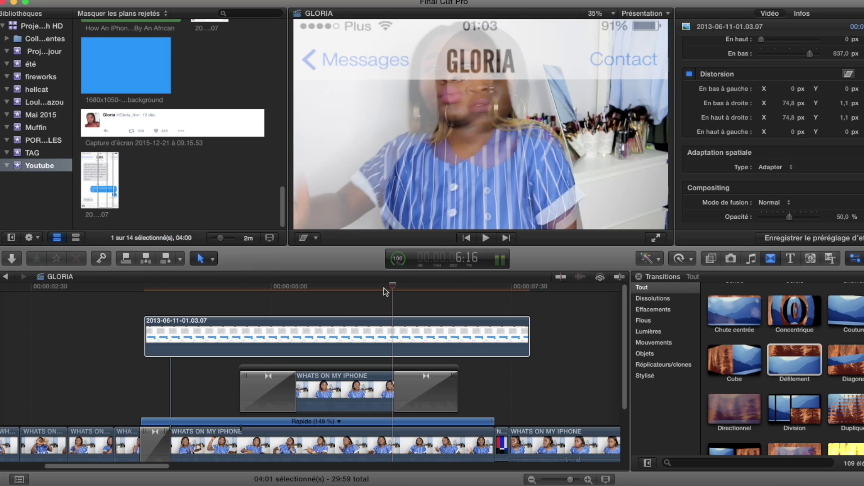
Play the overlay and shorten the end of the message screenshot clip so it finishes with the music
left_click(388, 327)
key("space")
left_click_drag(525, 338, 488, 338)
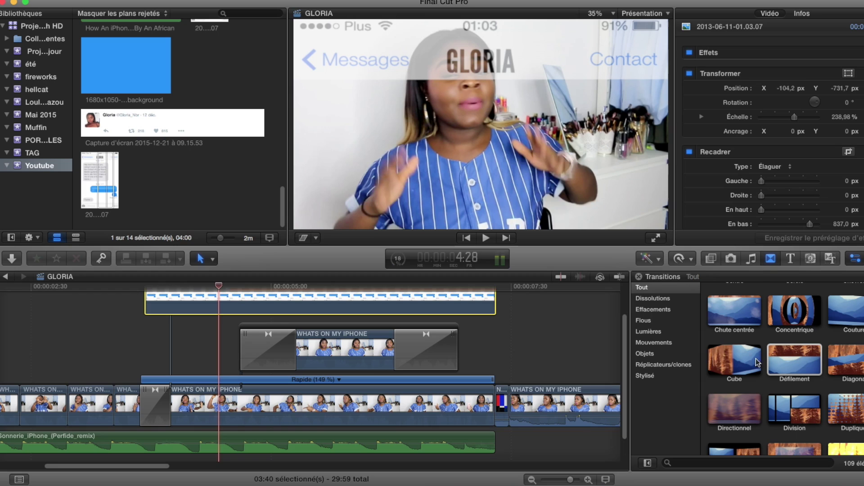
left_click_drag(758, 362, 432, 334)
key("Delete")
left_click_drag(241, 336, 170, 337)
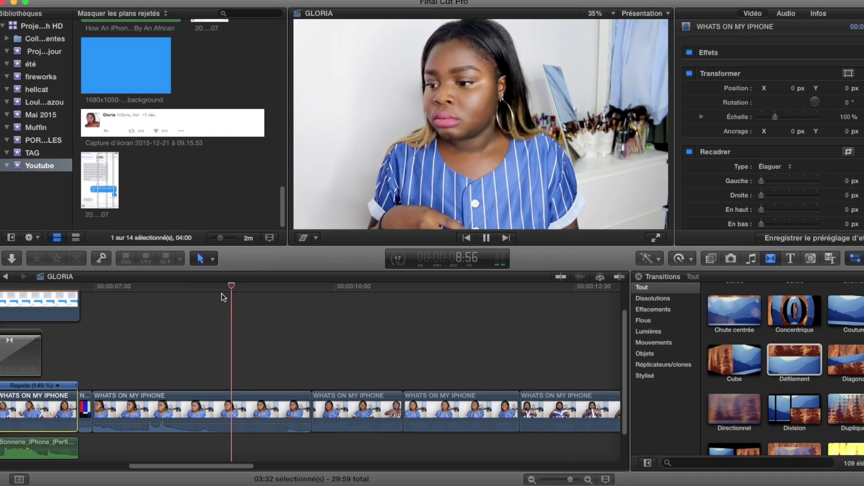
Insert the 1680x1050 dodger-blue background after the talking clip, enlarge it to fill the frame, and trim the cut at its end
key("space")
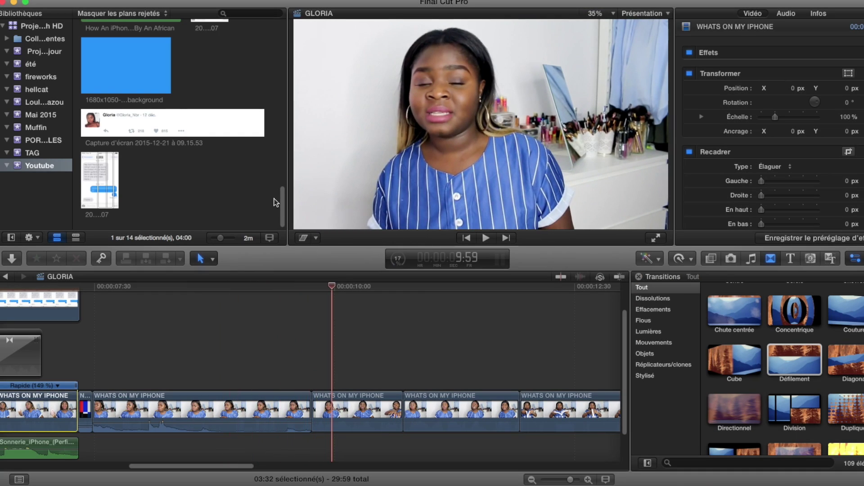
left_click_drag(135, 67, 313, 414)
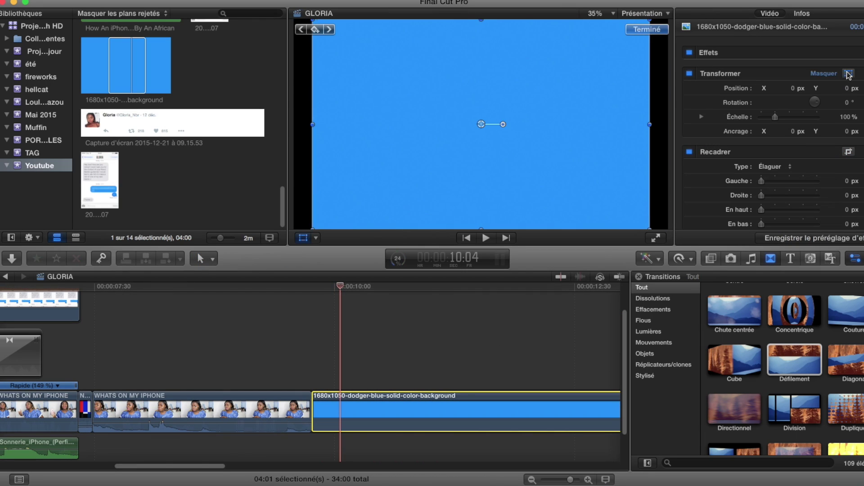
left_click_drag(650, 229, 672, 238)
left_click_drag(372, 411, 347, 411)
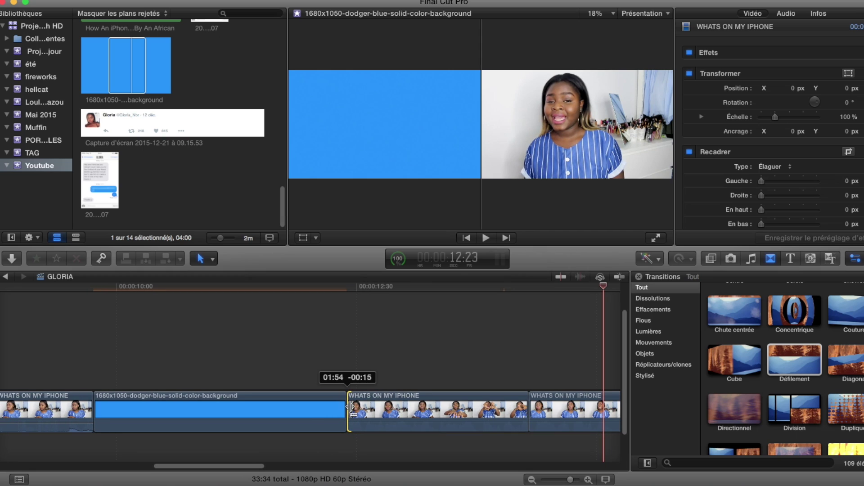
Place the following clip above the blue background, scale it to 72,09 % and position it at X 165,7 px, Y -118,3 px
left_click(411, 399)
left_click_drag(411, 399, 229, 368)
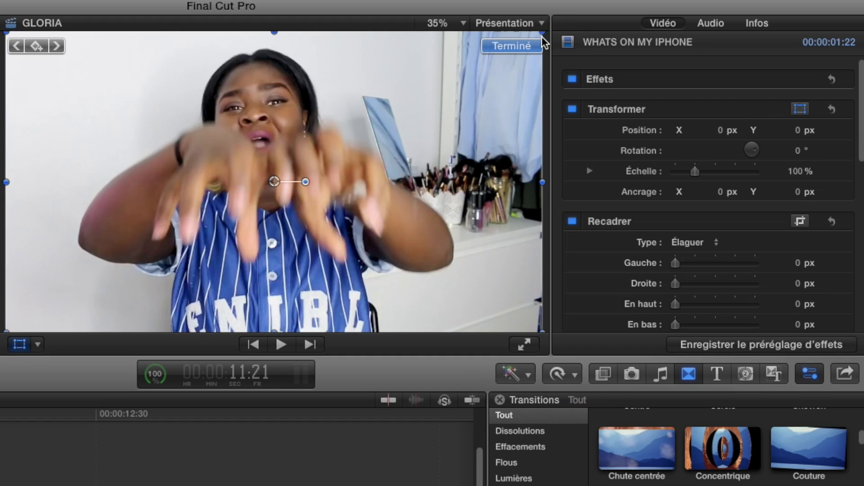
left_click_drag(543, 32, 467, 73)
left_click_drag(388, 213, 436, 249)
Stack the next WHATS ON MY IPHONE clip above the scaled clip and adjust its position and ends to span nearly the same time
left_click_drag(246, 286, 460, 314)
left_click_drag(405, 410, 185, 318)
left_click_drag(459, 286, 183, 286)
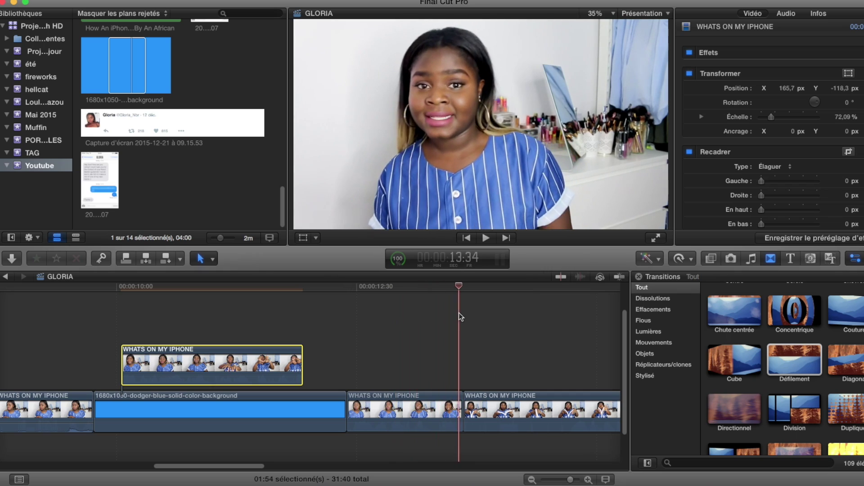
mouse_move(242, 324)
left_mouse_down()
mouse_move(293, 325)
mouse_move(257, 325)
left_mouse_up()
left_click_drag(203, 321, 274, 320)
left_click_drag(197, 318, 152, 318)
left_click_drag(210, 321, 182, 320)
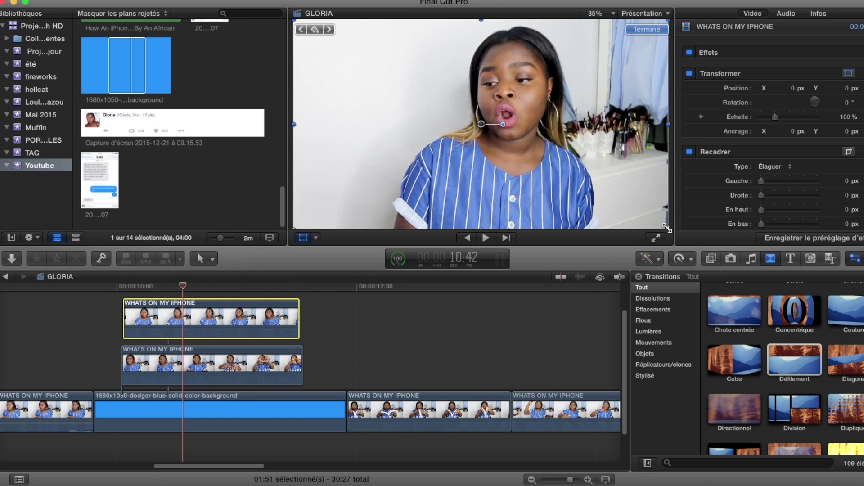
Crop the top clip by 373,9 px left and 205,5 px right, scale it to 20,92 % and position it at -777,0 px, 400,3 px
left_click_drag(666, 228, 540, 157)
left_click_drag(491, 131, 374, 64)
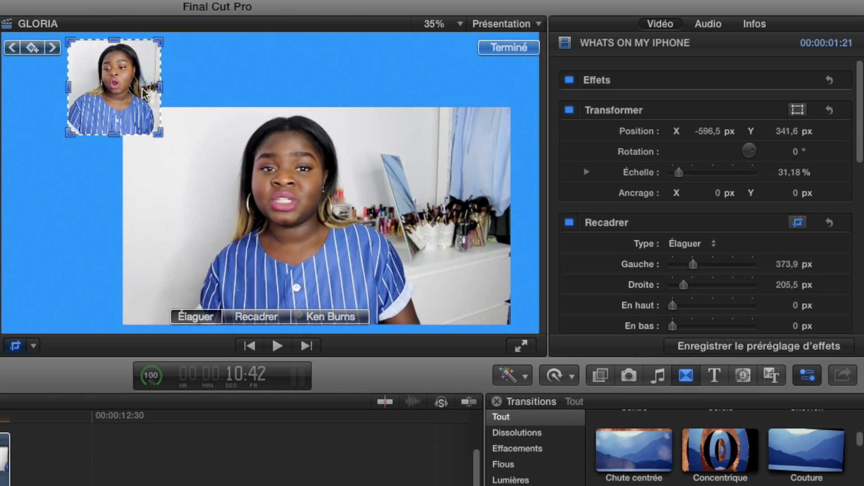
left_click_drag(162, 135, 147, 120)
left_click_drag(110, 90, 51, 72)
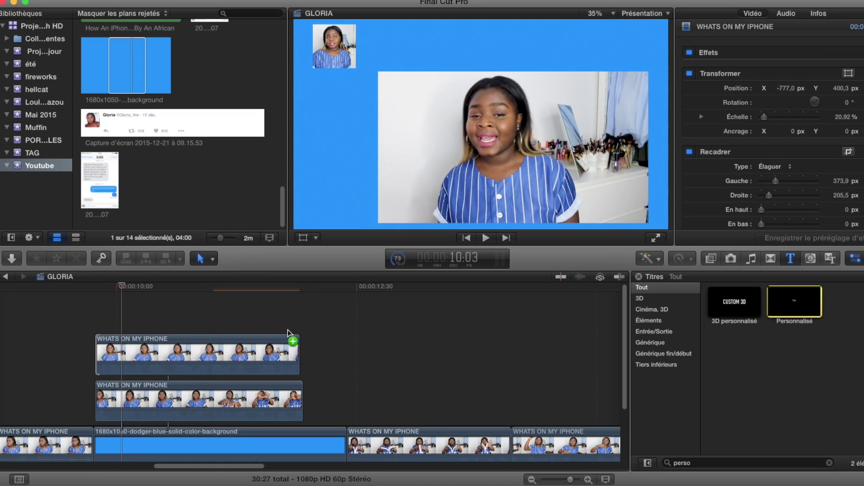
Add a Personnalisé title above the stacked clips at the start of the blue background and shorten it to match their length
left_click_drag(288, 333, 288, 327)
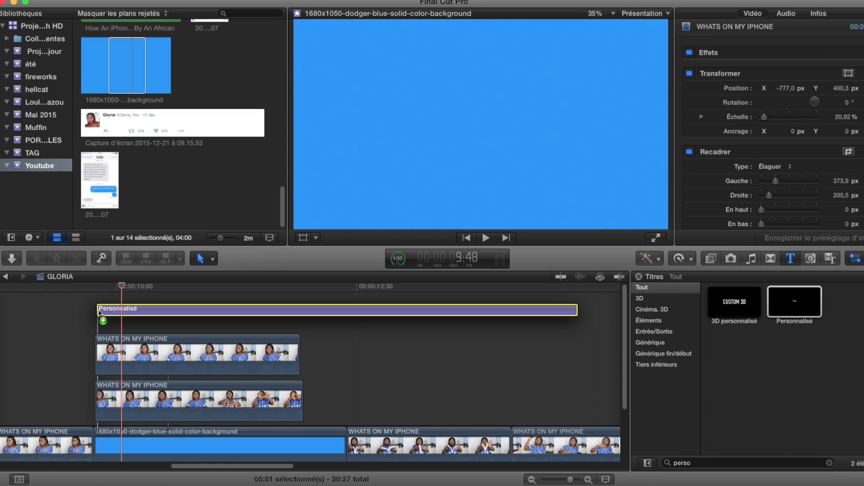
left_click(579, 323)
left_click_drag(580, 323, 301, 323)
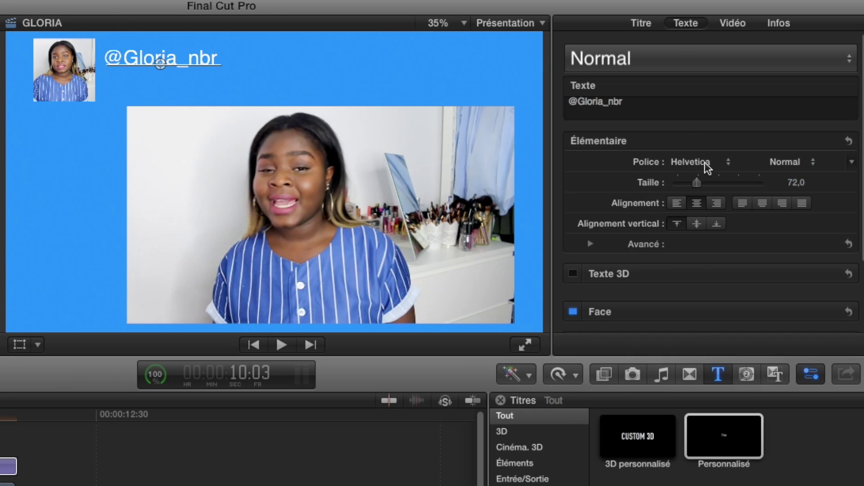
Set the second title's text to "Ma vidéo What's on my iPhone est enfin en ligne ! Retweet si tu l'as vu <3" at size 57,0
left_click(838, 111)
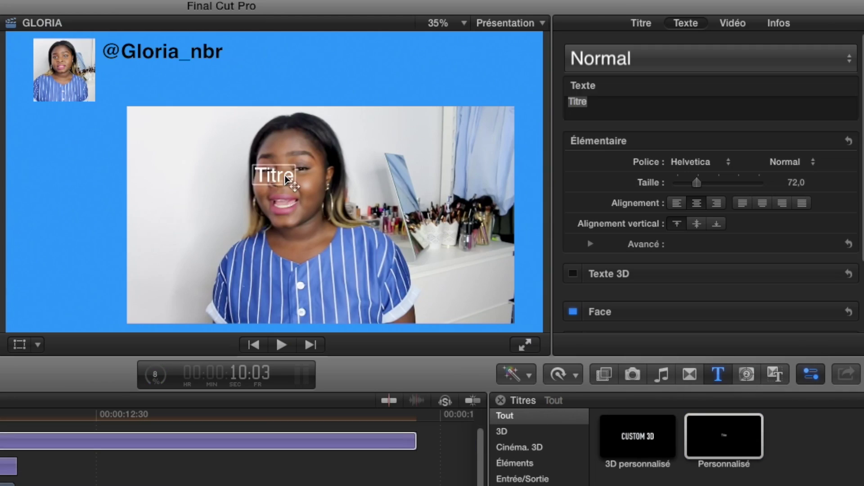
type("Ma vidéo What's on my iPhone est enfin en ligne !")
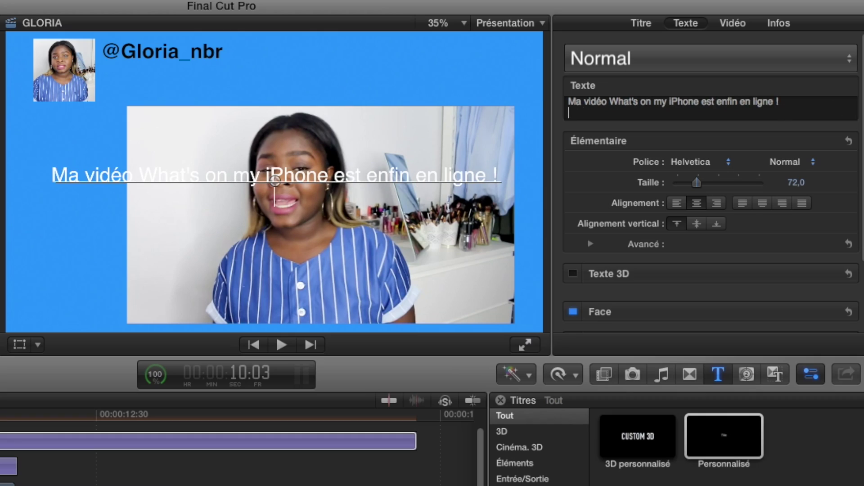
scroll(683, 120, "down", 4)
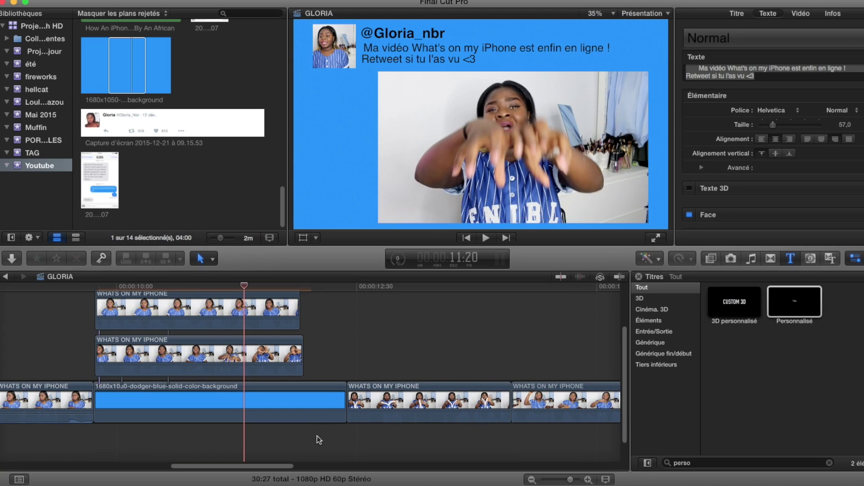
Combine the blue background, the two stacked clips and both titles into a compound clip named GLORIA Plan in the Youtube event
left_click_drag(318, 440, 169, 285)
left_click_drag(126, 312, 126, 312)
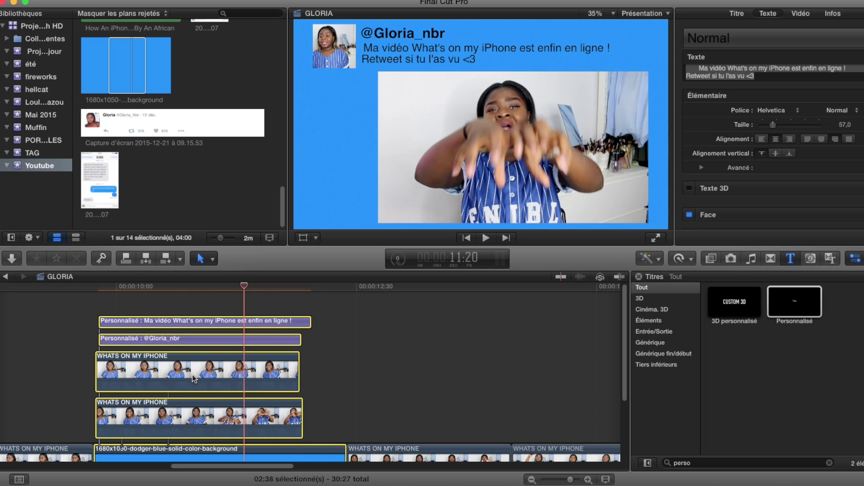
right_click(191, 372)
left_click(229, 356)
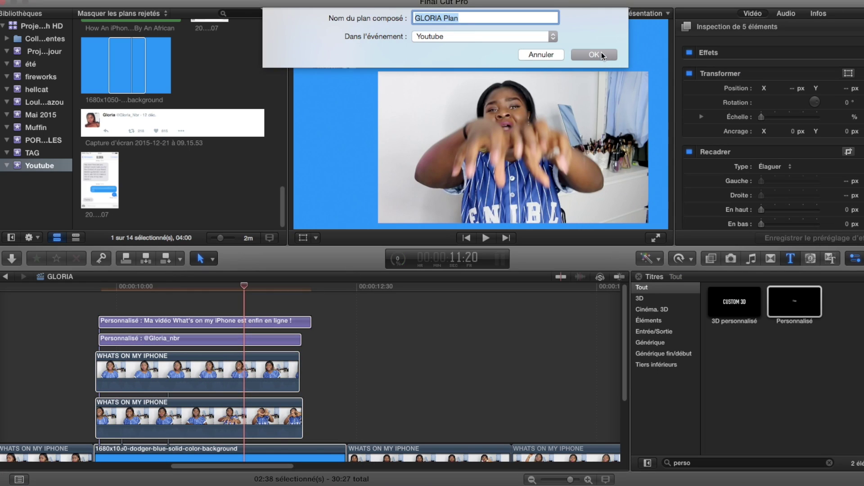
left_click(602, 56)
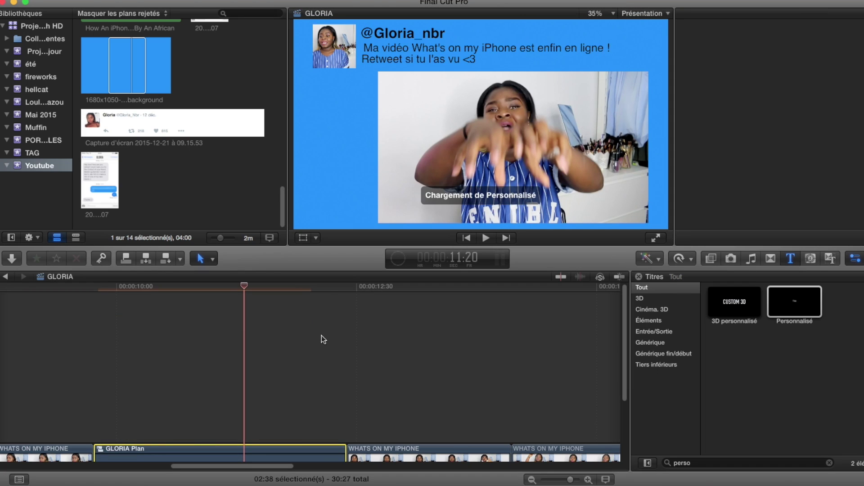
Trim a few frames off the start of the GLORIA Plan compound clip, to the 9:50 mark
left_click_drag(230, 471, 202, 471)
left_click(235, 324)
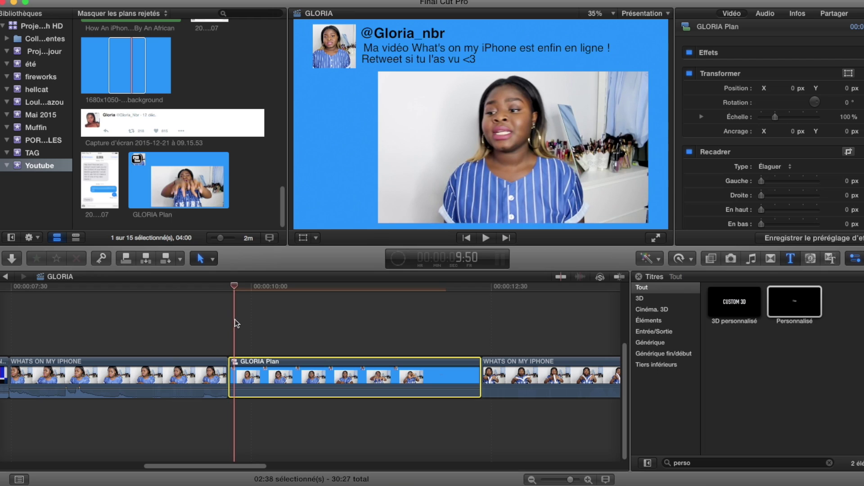
left_click_drag(232, 380, 237, 380)
Add a Défilement transition between the preceding clip and GLORIA Plan, and play it back
left_click(776, 260)
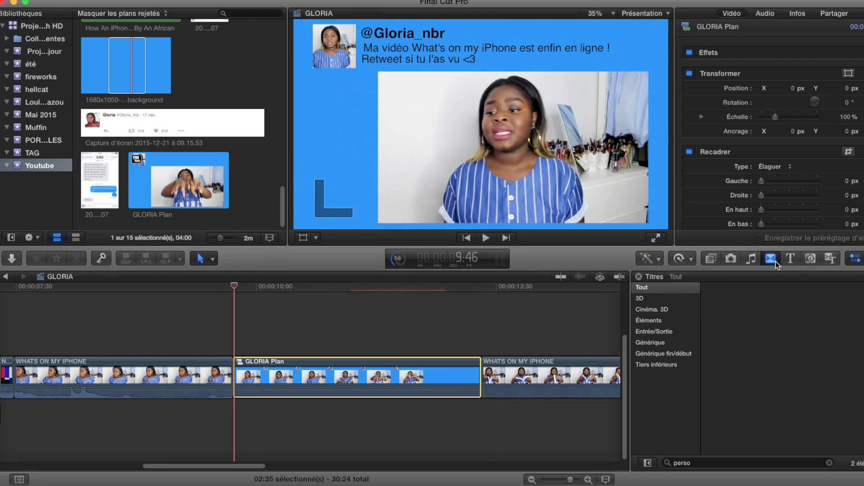
left_click_drag(795, 371, 235, 377)
left_click(224, 291)
key("space")
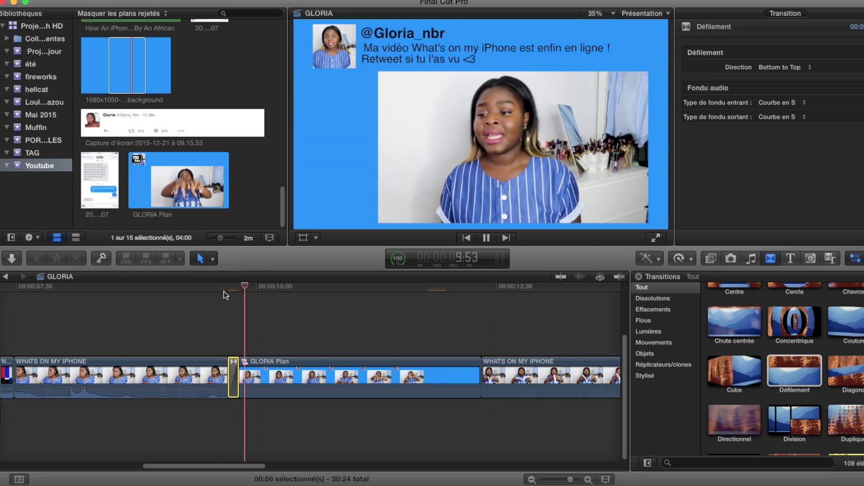
left_click(315, 323)
left_click(278, 305)
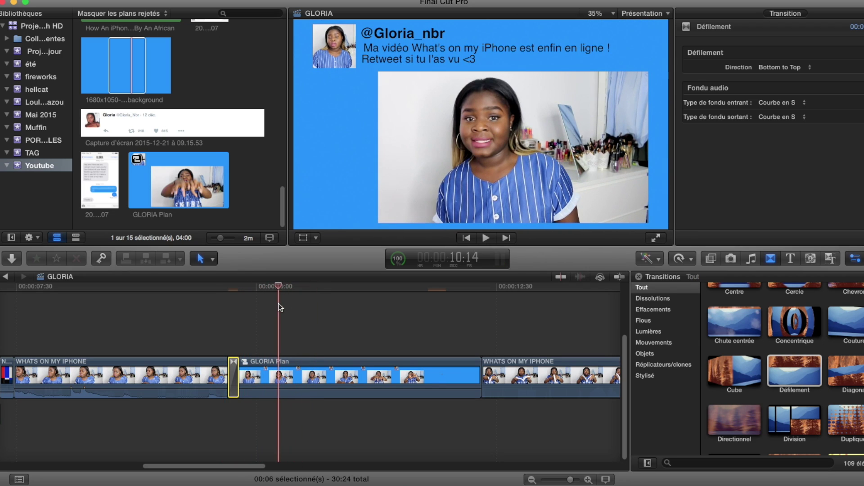
Add the How An iPhone Would Ring audio clip beneath the start of GLORIA Plan
scroll(242, 226, "up", 5)
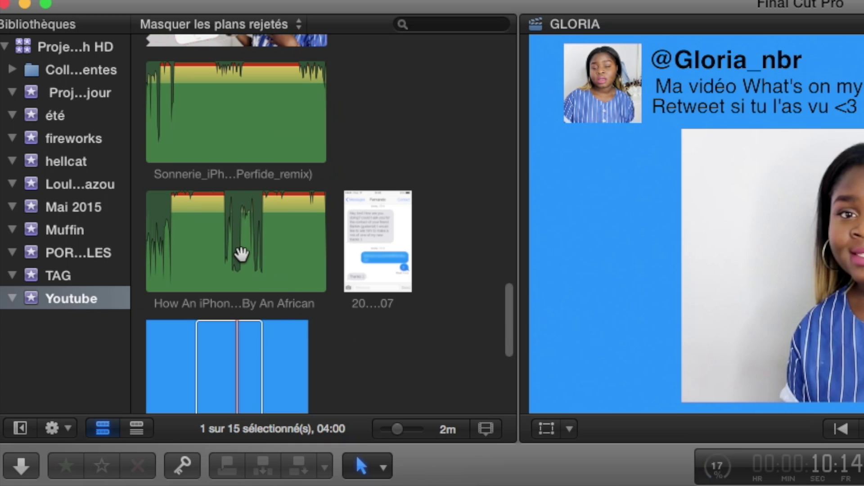
left_click(133, 141)
left_click_drag(241, 253, 210, 420)
left_click_drag(84, 466, 94, 464)
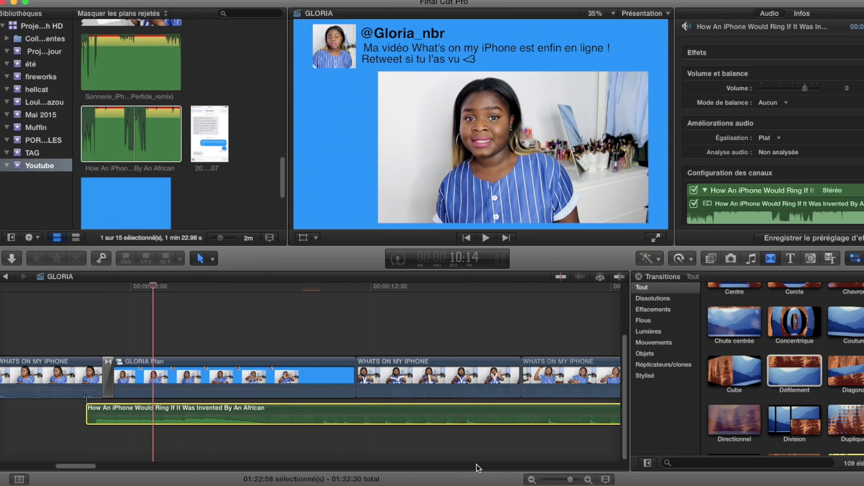
Trim the opening section off the How An iPhone Would Ring audio, realign it with the transition into GLORIA Plan and play it
left_click_drag(570, 480, 569, 480)
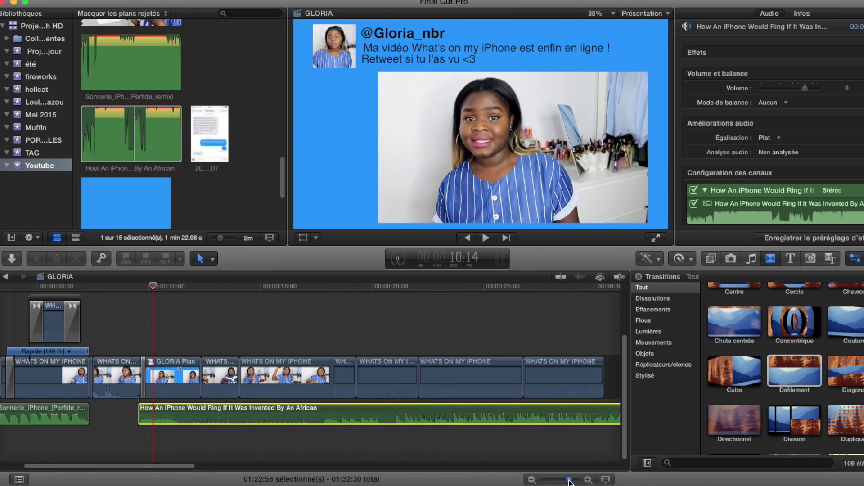
left_click_drag(26, 419, 400, 421)
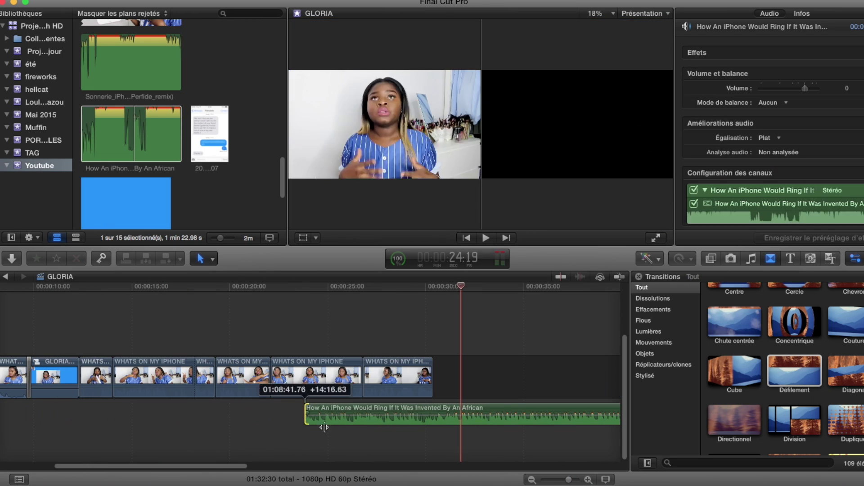
left_click_drag(427, 410, 81, 408)
key("slash")
left_click(33, 349)
key("space")
key("space")
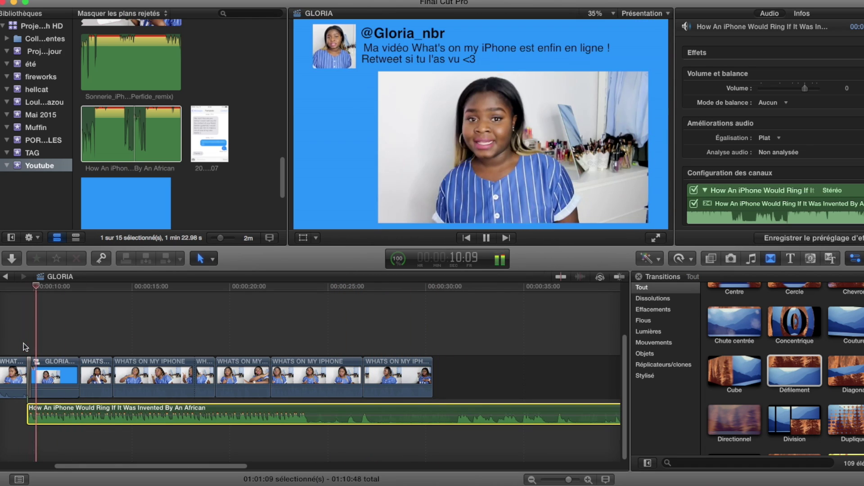
key("space")
Adjust the end of GLORIA Plan and place another WHATS ON MY IPHONE clip directly after it, checking the cut in playback
left_click_drag(96, 466, 48, 467)
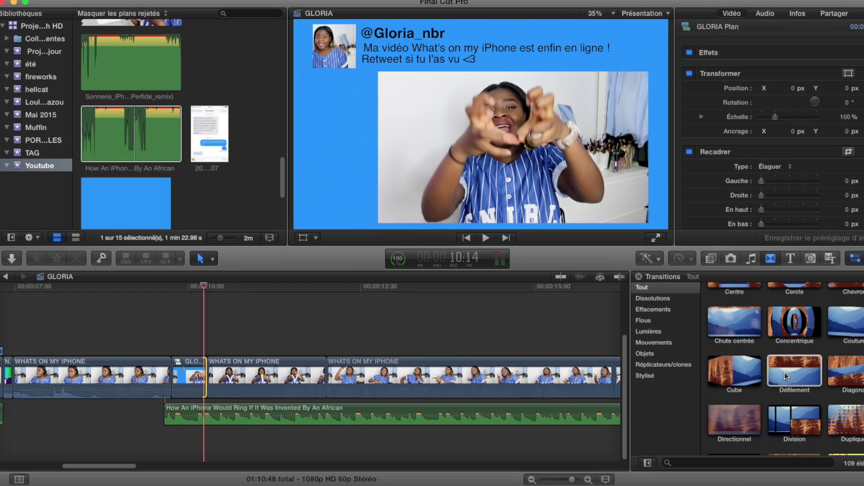
left_click(139, 380)
left_click_drag(139, 380, 167, 380)
left_click(252, 301)
left_click_drag(207, 378, 265, 328)
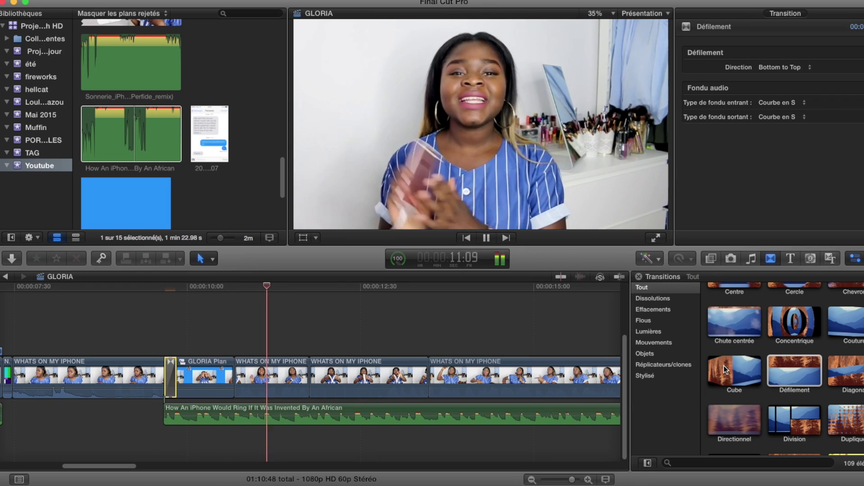
key("space")
Add a Défilement transition at the end of GLORIA Plan, extend the end of the clip after it and preview the result
left_click_drag(790, 367, 230, 376)
left_click(225, 304)
left_click_drag(309, 373, 377, 374)
left_click(230, 286)
key("space")
key("space")
Keyframe the clip after GLORIA Plan at 11:33 and at 11:46, moving it up to Y 573,7 px at the second keyframe, and preview
left_click(306, 374)
left_click(849, 74)
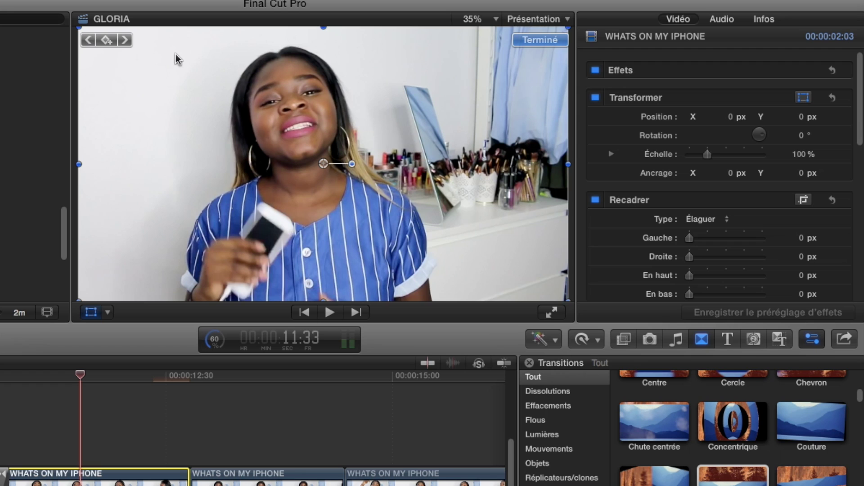
left_click(89, 381)
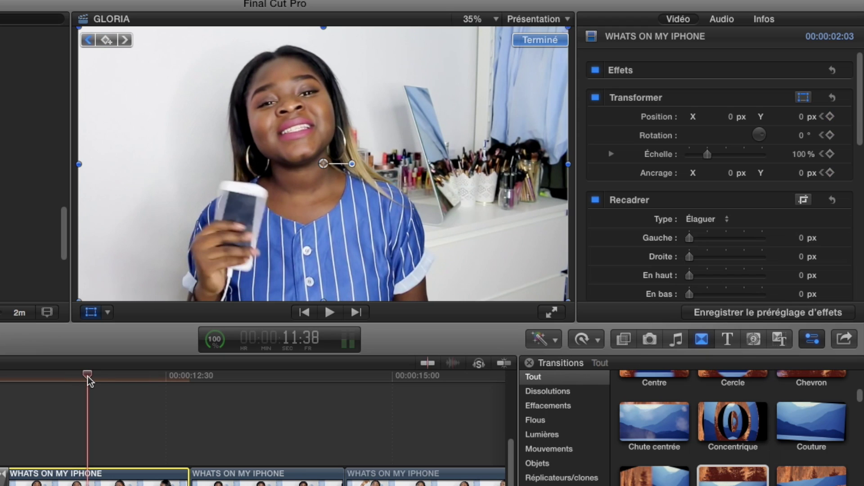
left_click_drag(89, 381, 101, 384)
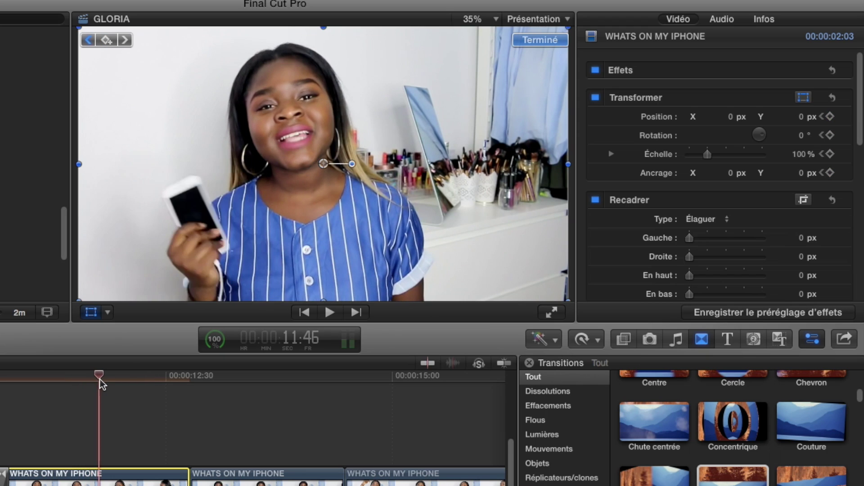
left_click_drag(318, 166, 325, 20)
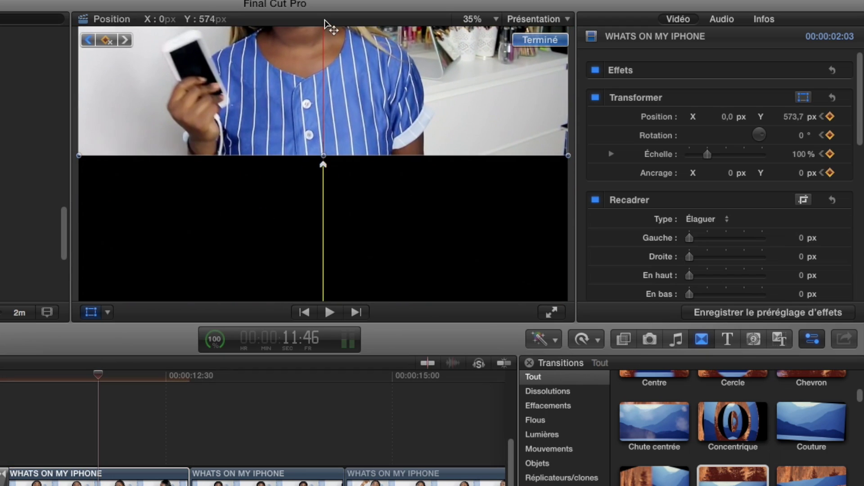
left_click(2, 383)
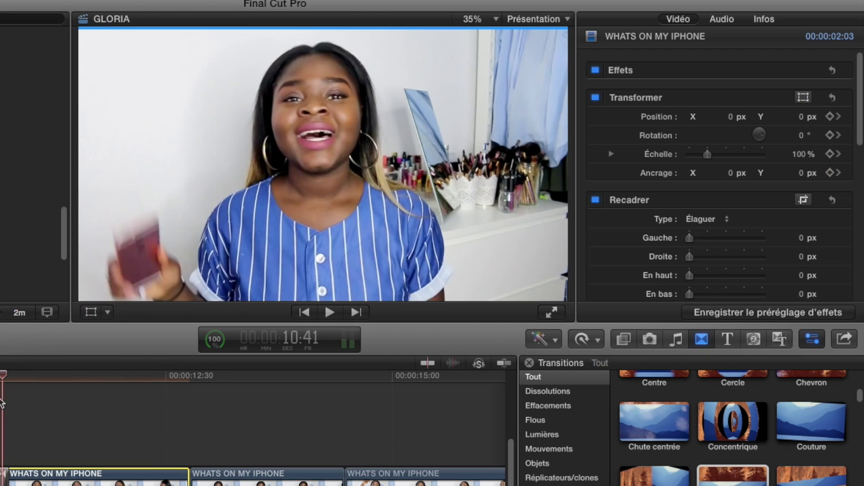
key("space")
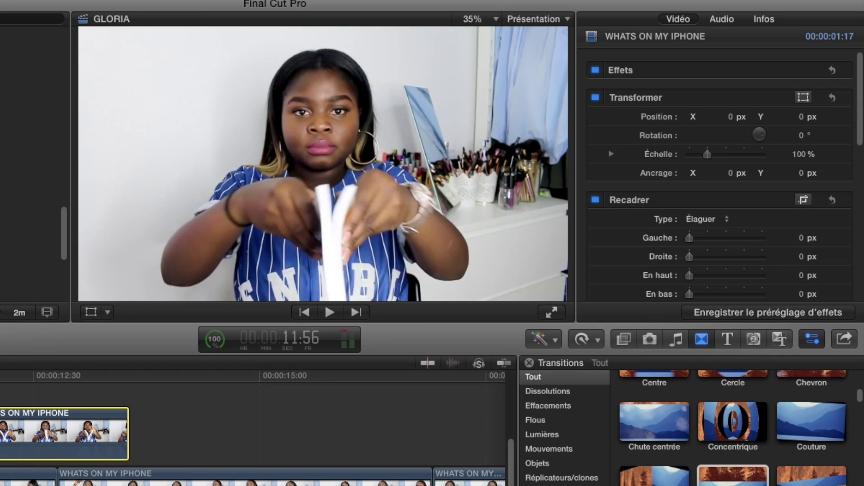
Scale down the connected WHATS ON MY IPHONE clip and centre it roughly in the black area below the raised clip
left_click(804, 97)
left_click_drag(79, 26, 239, 119)
left_click_drag(324, 166, 231, 233)
scroll(702, 216, "down", 10)
left_click_drag(315, 183, 343, 167)
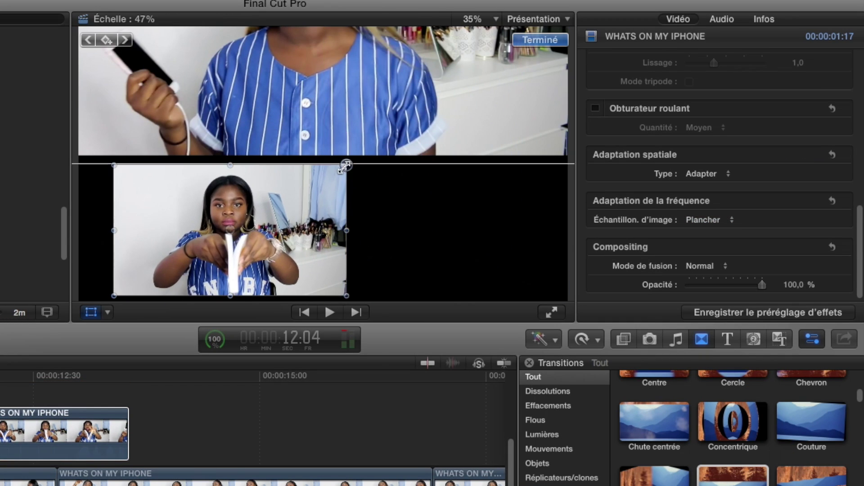
left_click_drag(233, 231, 299, 232)
left_click_drag(405, 165, 403, 170)
left_click_drag(299, 234, 267, 238)
left_click(540, 40)
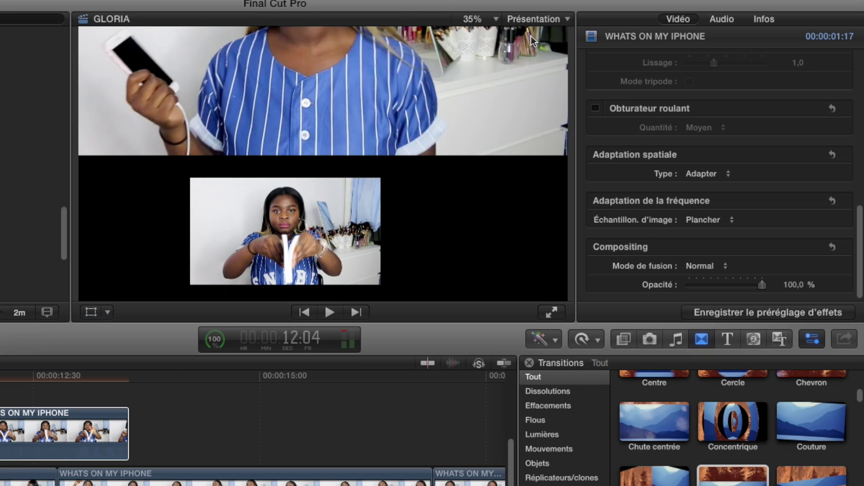
Apply the Masque de forme effect from the Masques category to the connected clip
left_click(624, 339)
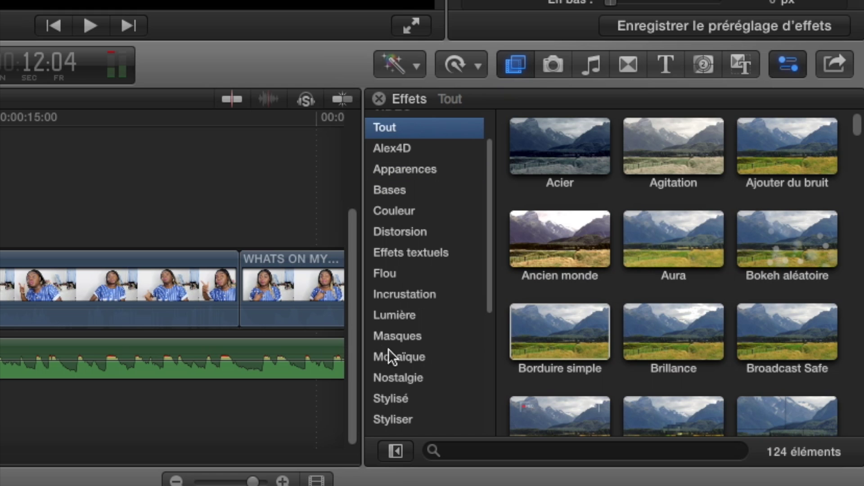
left_click(392, 335)
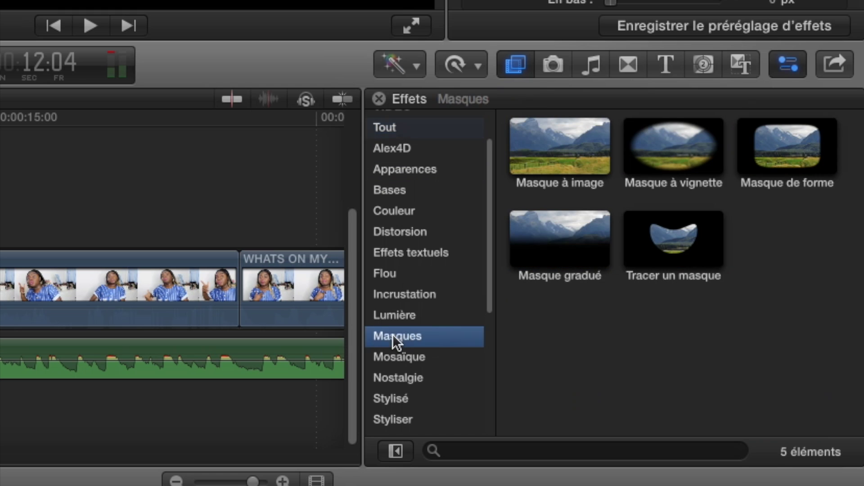
left_click_drag(787, 146, 0, 164)
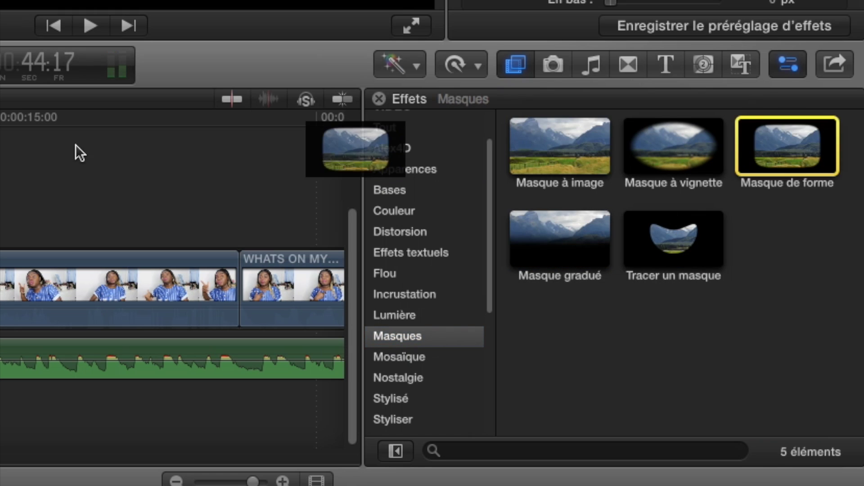
left_click_drag(243, 319, 228, 327)
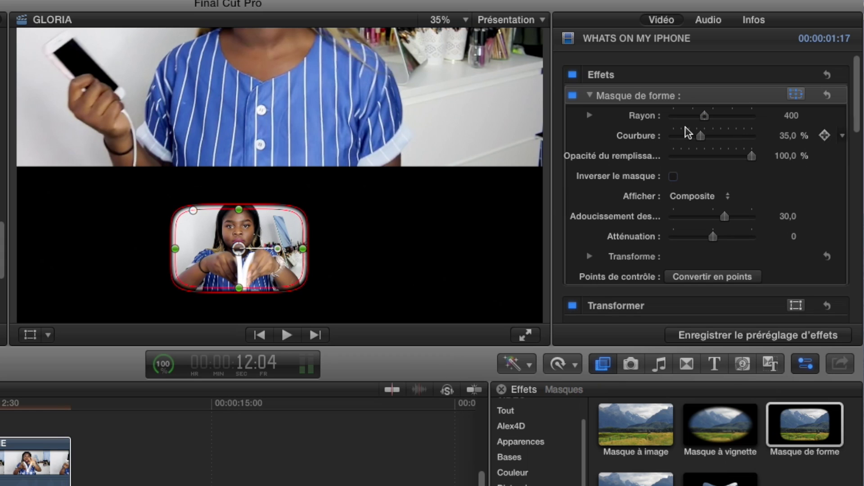
Adjust the shape mask to radius 517, edge softening 24,0 and attenuation -100,0, and fine-tune its corner curvature
left_click_drag(746, 85, 758, 86)
left_click_drag(719, 121, 714, 118)
left_click_drag(713, 237, 810, 249)
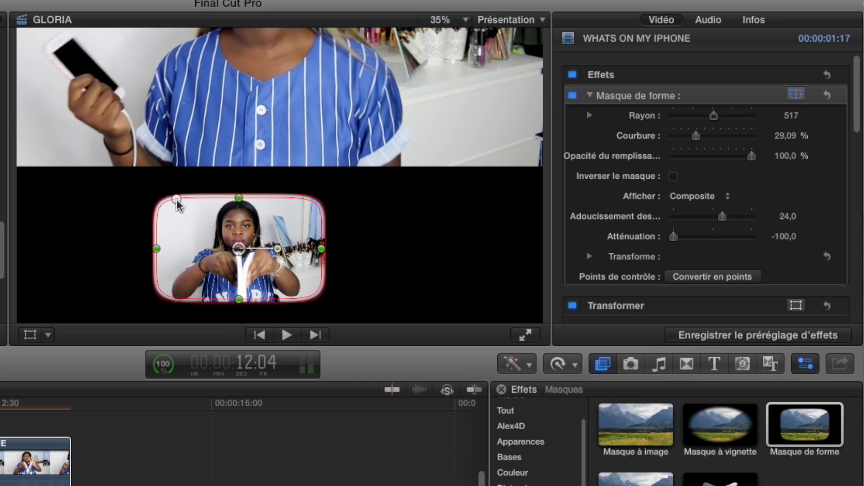
left_click_drag(177, 199, 169, 199)
Scale the masked clip to 45,86 % and position it at X -128,4 px, Y -263,9 px
scroll(636, 192, "down", 10)
left_click(796, 59)
left_click_drag(339, 192, 356, 184)
left_click_drag(239, 248, 246, 247)
left_click(519, 43)
left_click(186, 340)
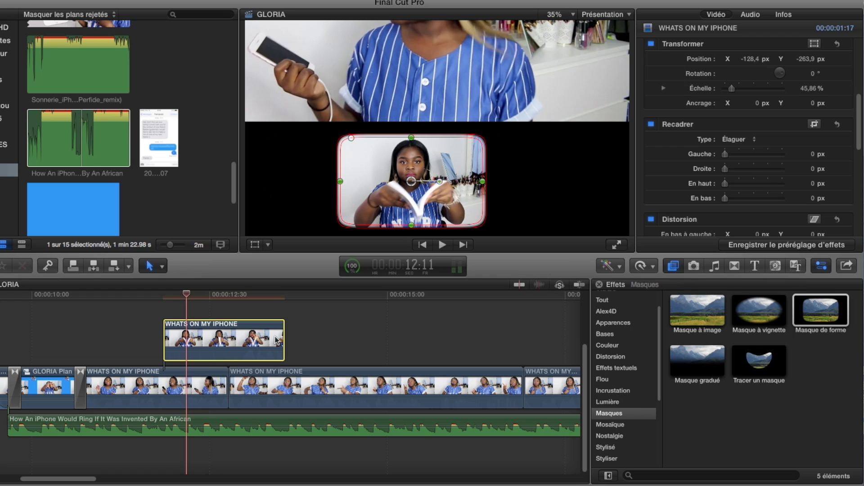
Shorten the masked clip's end to the cut of the clip below and shift it earlier to start at 11:40
left_click_drag(283, 341, 228, 341)
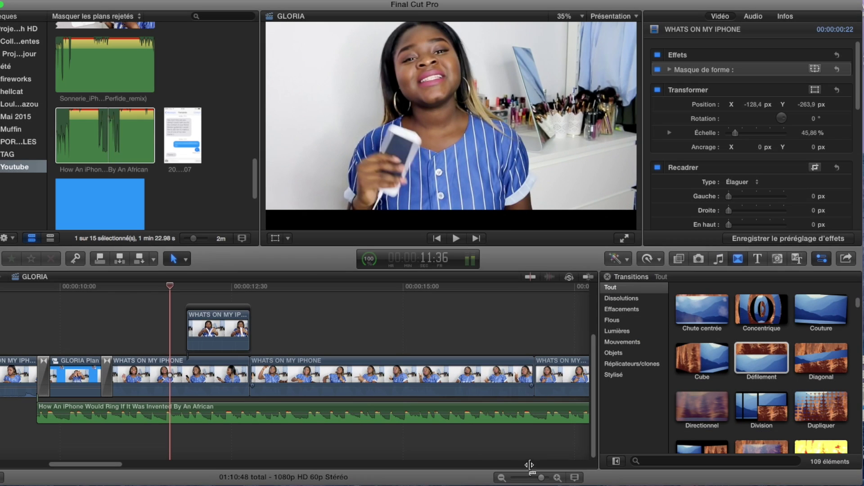
left_click_drag(543, 479, 544, 480)
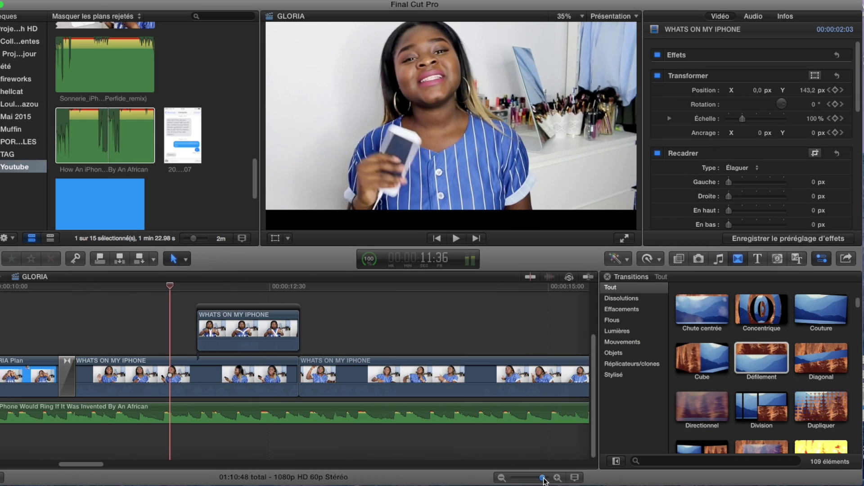
left_click_drag(174, 288, 178, 288)
left_click_drag(225, 318, 203, 314)
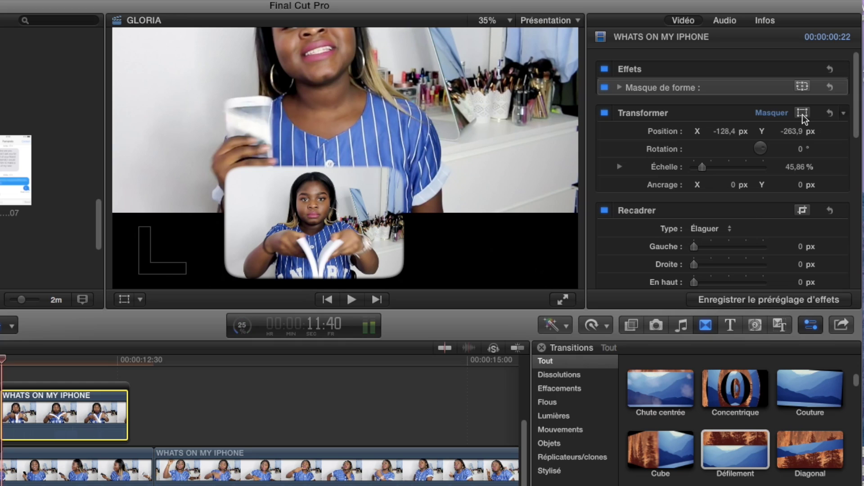
Animate the masked clip rising from below the frame, with a transform keyframe at 11:46 at X -42,7 px, Y -264,4 px
left_click_drag(317, 211, 342, 345)
left_click_drag(20, 360, 16, 360)
left_click_drag(271, 287, 284, 286)
left_click_drag(292, 247, 294, 163)
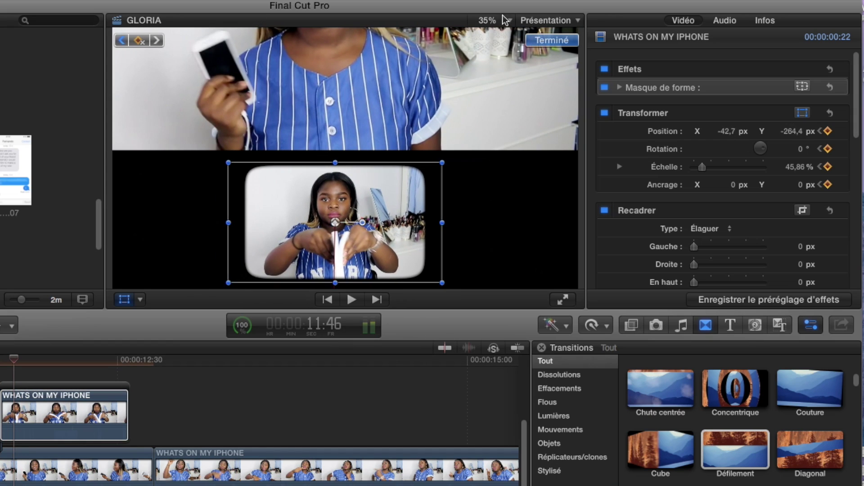
Close the transform editing and play back the masked clip's rising animation from its start
left_click(552, 41)
left_click_drag(16, 360, 0, 360)
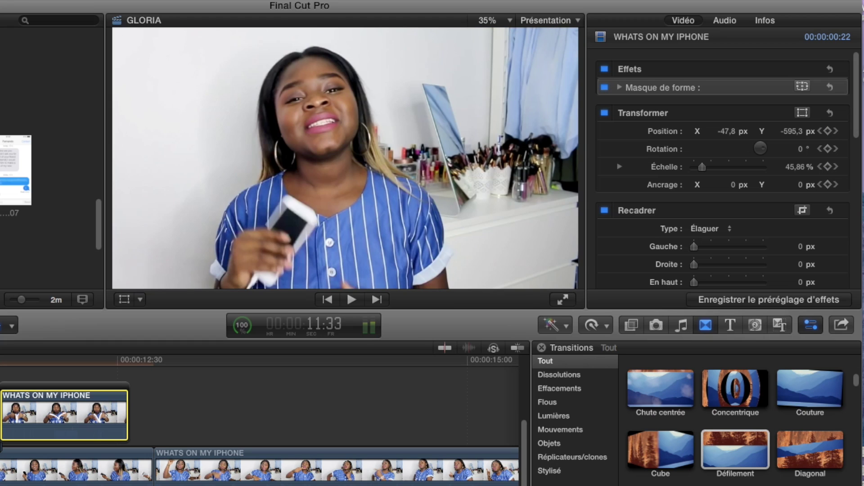
key("space")
key("space")
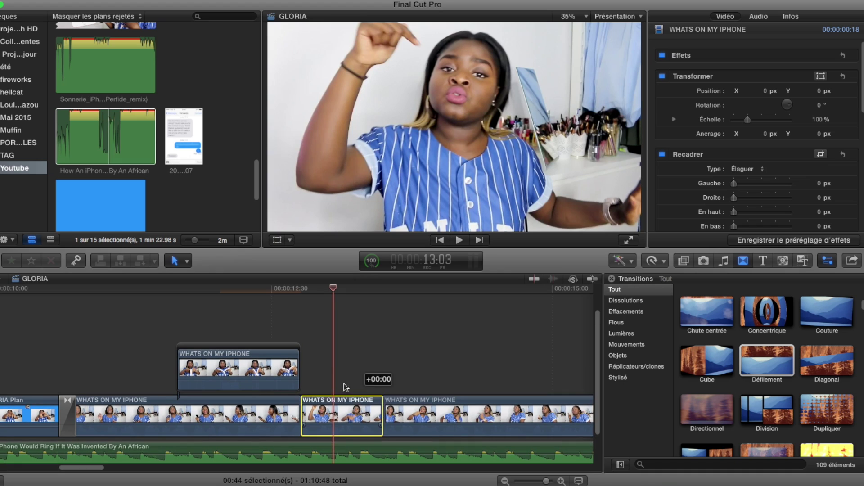
Connect the short segment above the main clip, cropped 282,7 px left and 243,3 px right, scaled to 23,14 %, at X -756,4 px, Y -366,1 px
left_click_drag(340, 400, 299, 369)
left_click(257, 289)
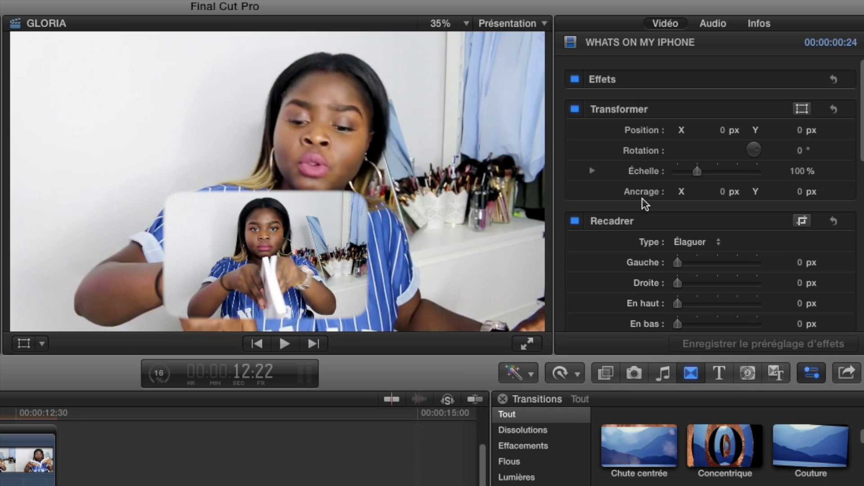
left_click_drag(10, 33, 205, 142)
left_click_drag(234, 154, 45, 225)
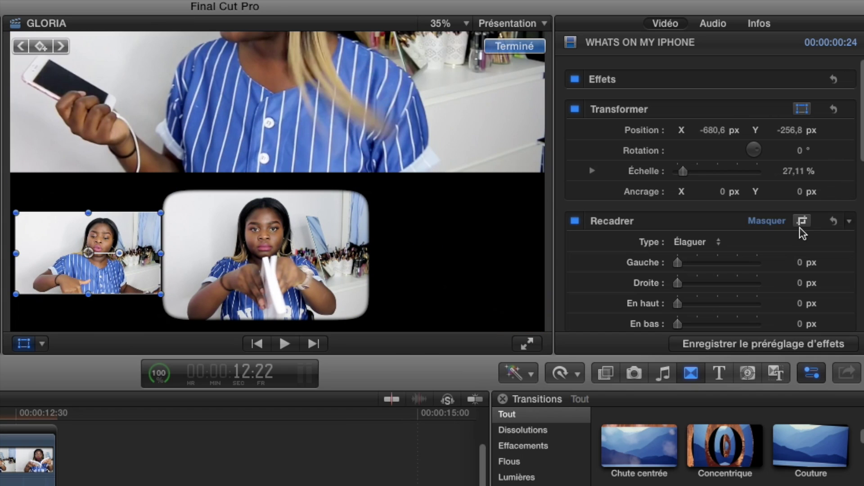
left_click(515, 46)
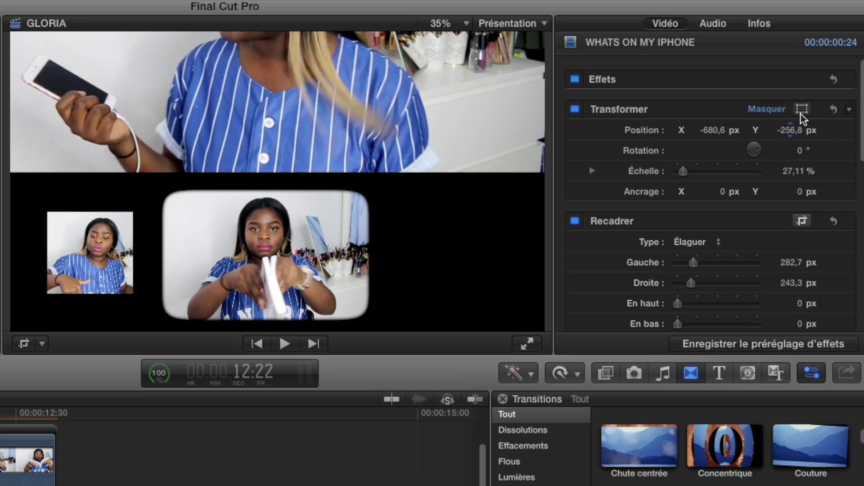
left_click_drag(99, 255, 70, 293)
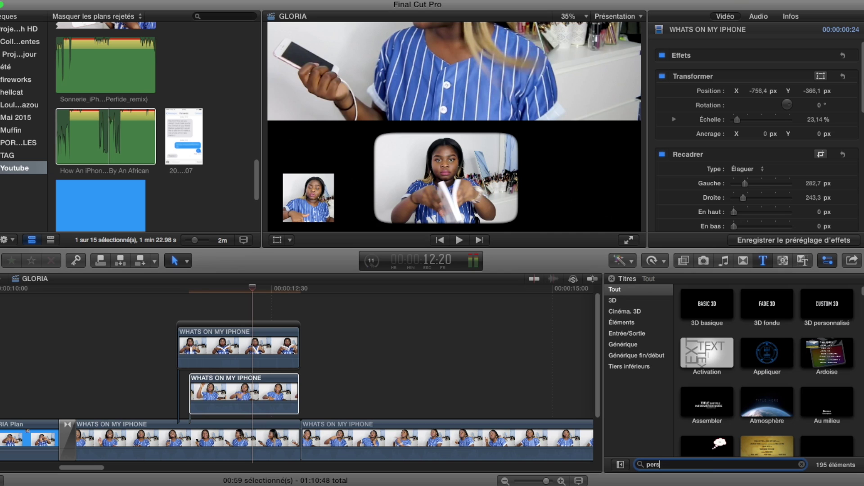
Add a Personnalisé title above the stacked clips and blade it to end with them, removing the excess
left_click_drag(767, 303, 352, 303)
left_click_drag(178, 309, 178, 308)
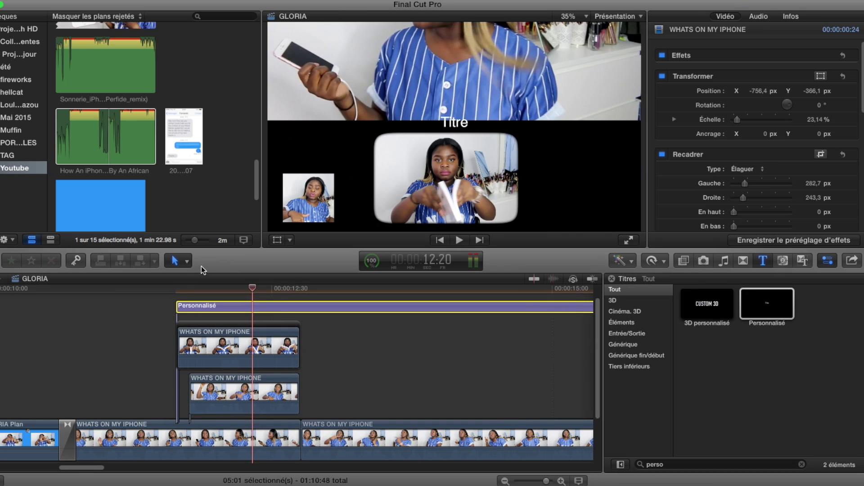
left_click(187, 262)
left_click(206, 341)
left_click(303, 309)
left_click(185, 263)
left_click(191, 277)
left_click(348, 407)
Set the title's text to "March 14, 2014" and adjust its size and letter spacing
double_click(238, 307)
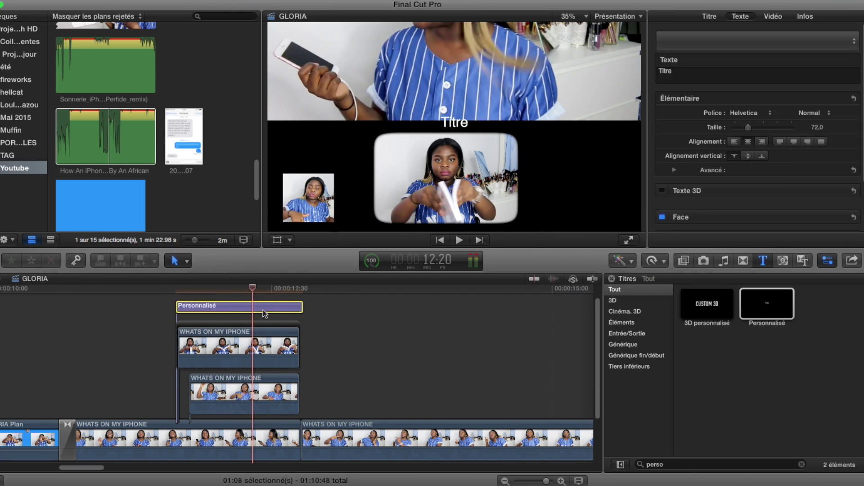
left_click(700, 71)
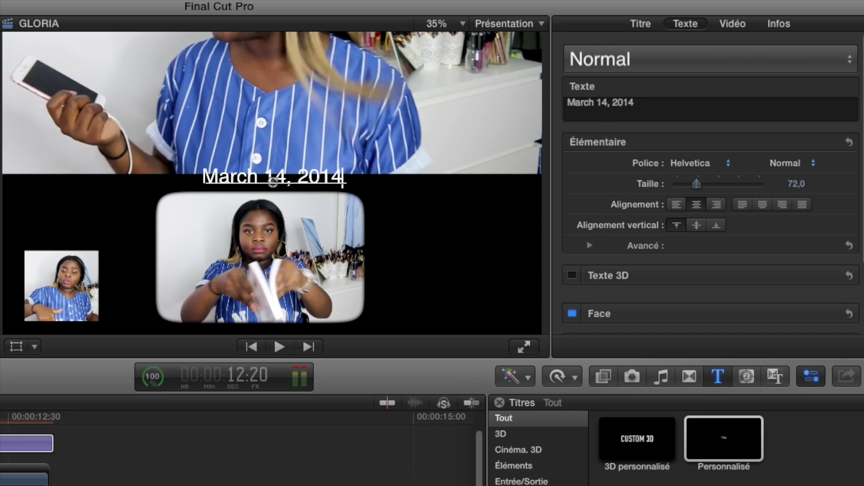
left_click_drag(697, 184, 696, 184)
left_click(589, 246)
left_click_drag(719, 287, 686, 289)
scroll(765, 225, "down", 5)
left_click(816, 228)
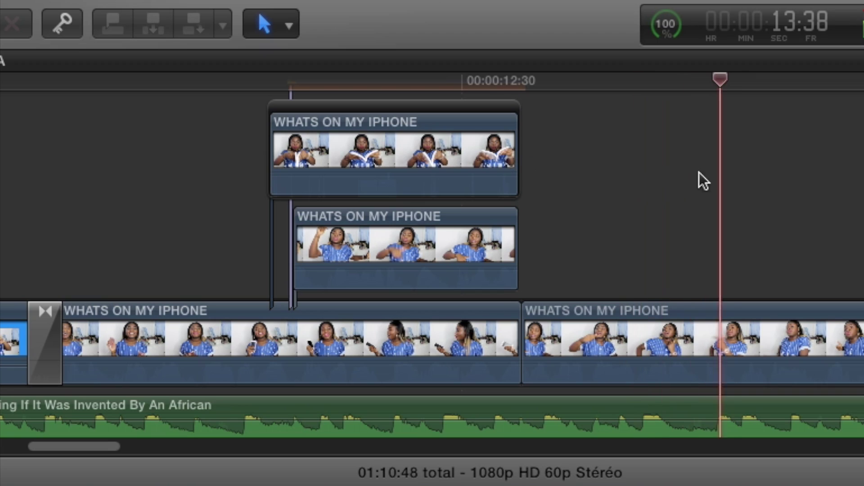
Extend the main clip beneath the overlays by about 6 frames and lengthen both overlay clips to match its end
left_click_drag(531, 337, 534, 343)
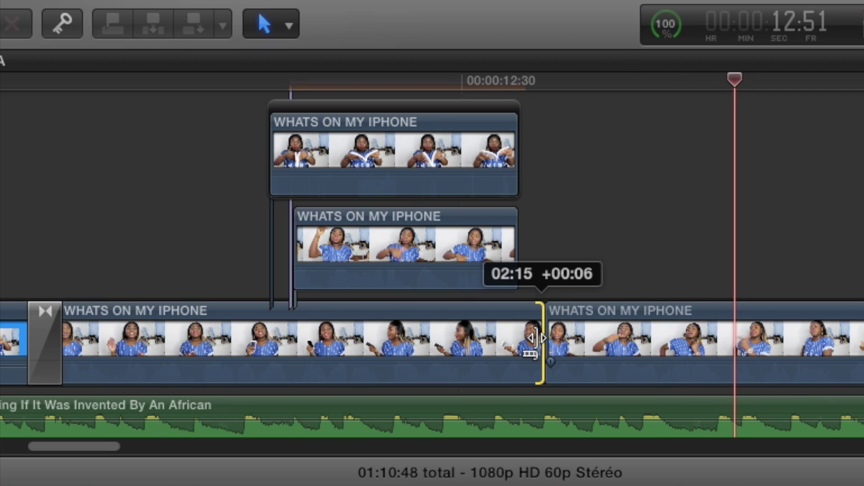
left_click_drag(519, 251, 530, 250)
left_click_drag(514, 155, 540, 153)
Combine the title, both overlays and the main clip beneath them into a new compound clip in the Youtube event, keeping the proposed name
scroll(617, 131, "up", 3)
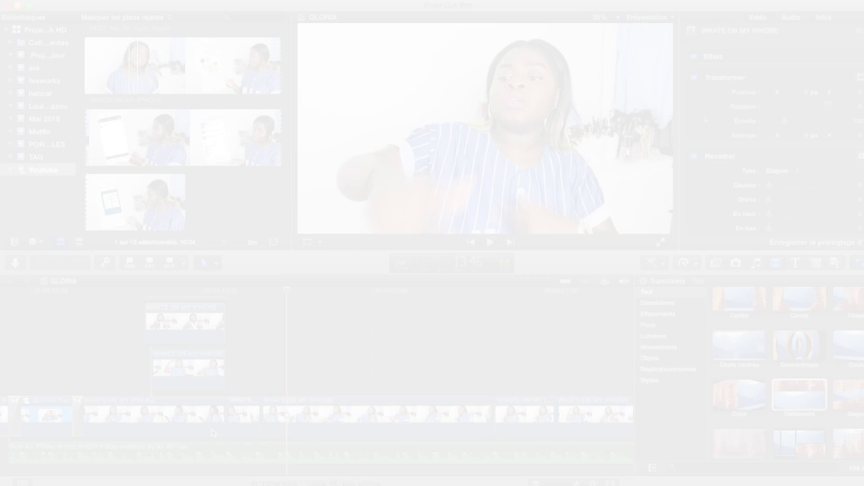
scroll(239, 331, "up", 3)
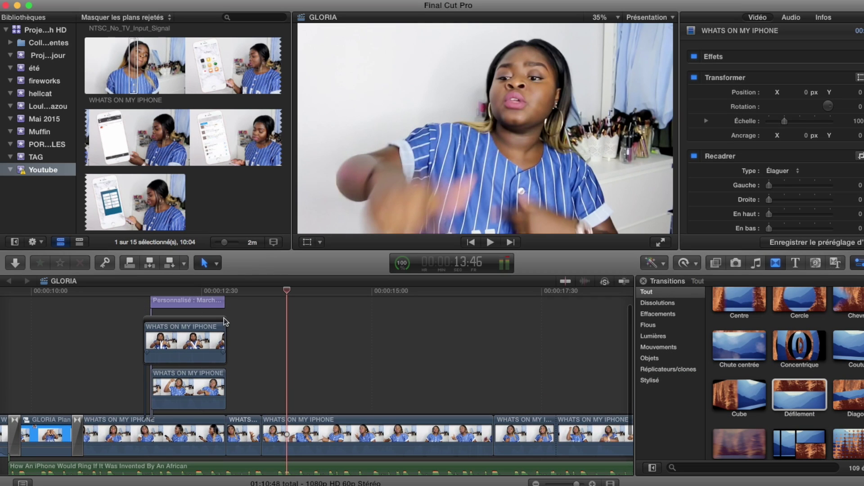
left_click(169, 448, "super")
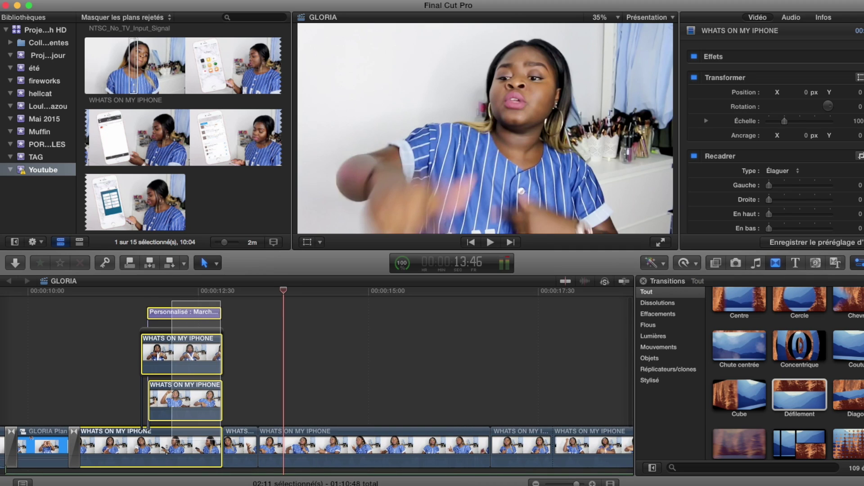
right_click(170, 453)
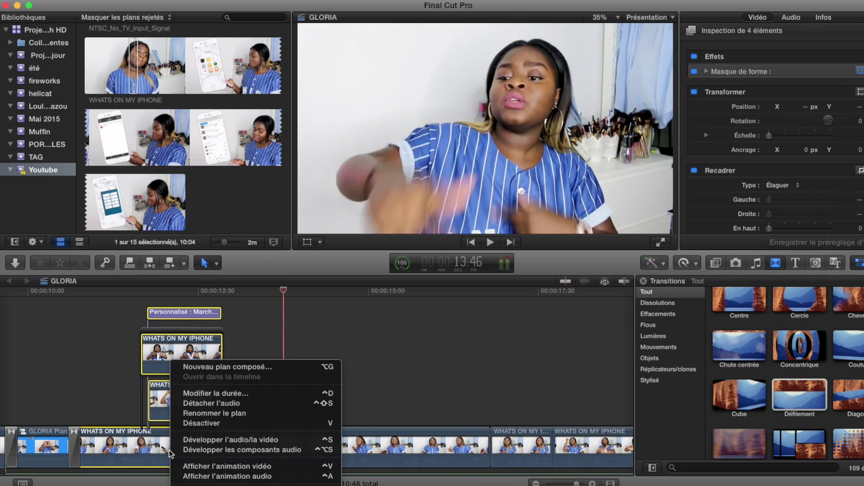
left_click(269, 372)
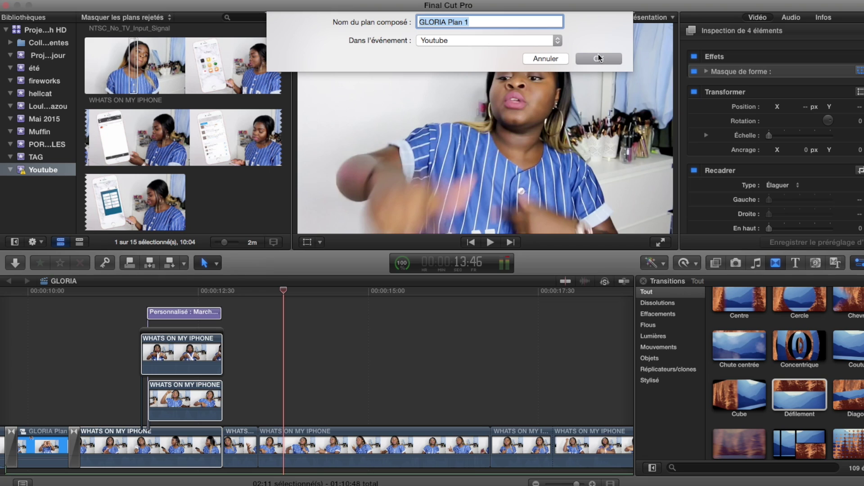
left_click(598, 58)
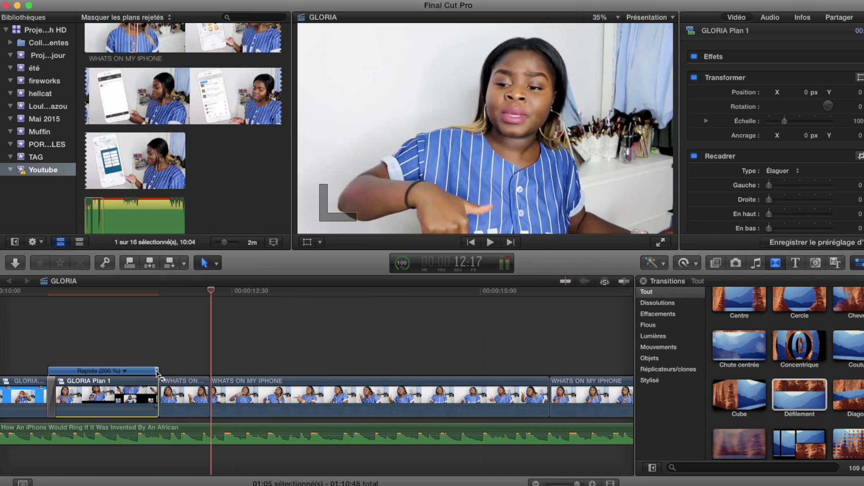
Stretch the compound clip's fast retiming to 125 % speed and lengthen the end of the clip that follows it
left_click_drag(157, 374, 185, 374)
left_click_drag(236, 390, 263, 390)
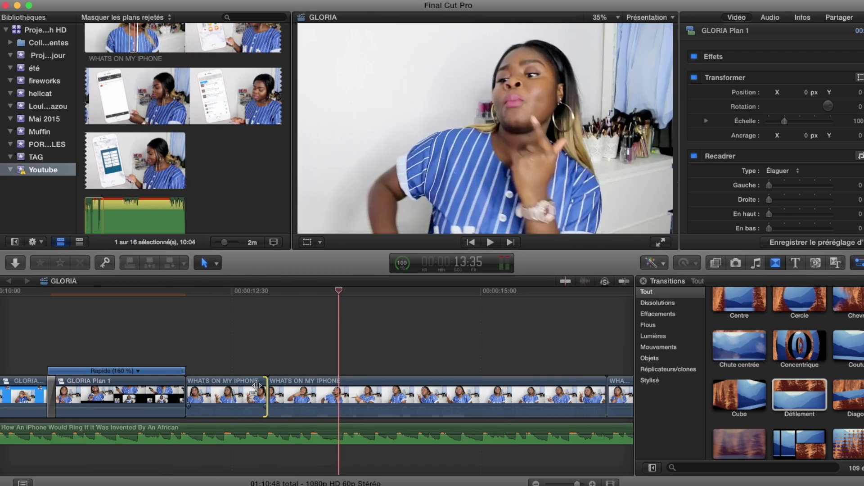
left_click_drag(183, 371, 222, 371)
Add a Défilement transition between the compound clip and the following clip, and adjust the transition's length
left_click(404, 292)
left_click_drag(404, 293, 289, 293)
left_click_drag(800, 395, 223, 401)
left_click(553, 216)
left_click_drag(140, 396, 162, 396)
left_click_drag(165, 292, 336, 294)
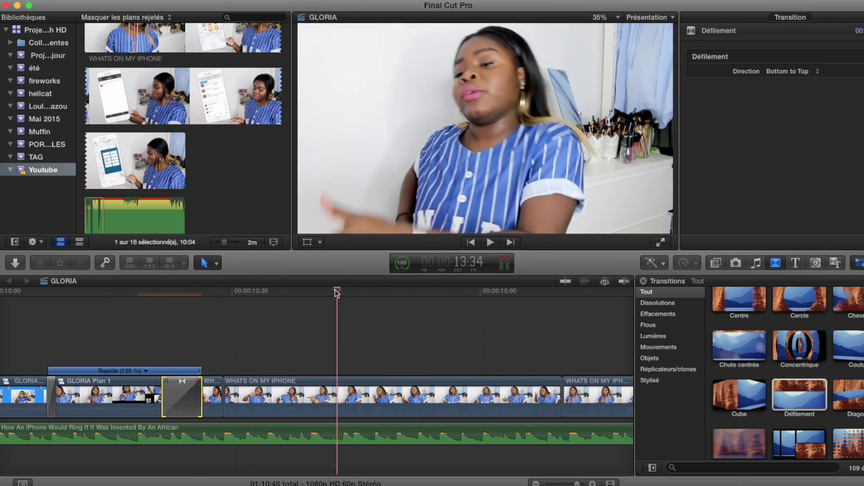
Lengthen the short clip after the transition so it ends at 12:39, and play back the result
key("super+equal")
left_click_drag(268, 396, 300, 396)
key("space")
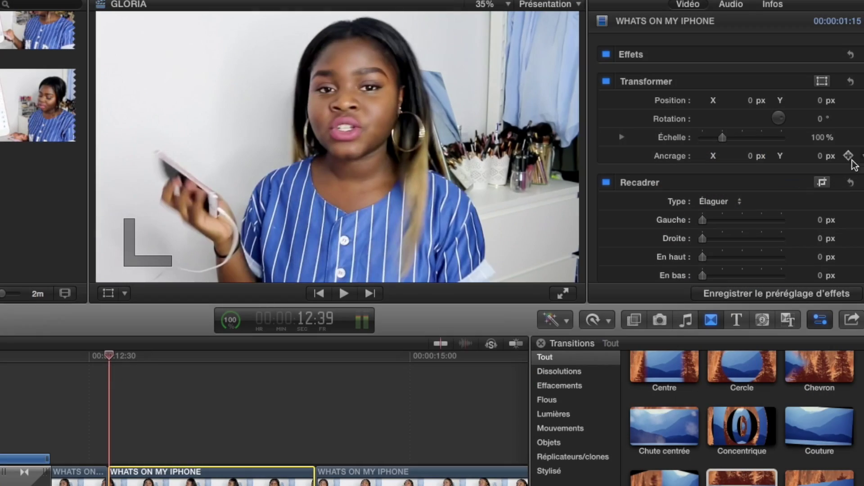
Animate the clip starting at 12:39 sliding upward, keyframing its position to Y 237,9 px at 12:53
left_click_drag(108, 358, 140, 362)
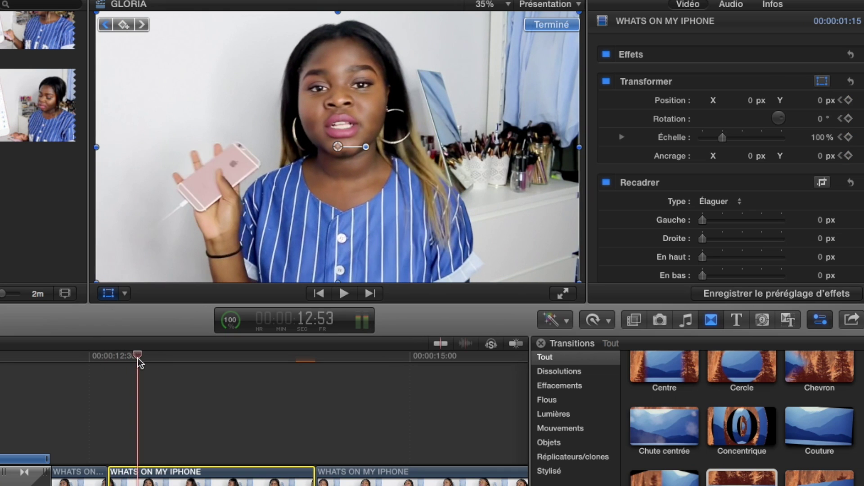
left_click_drag(338, 146, 339, 78)
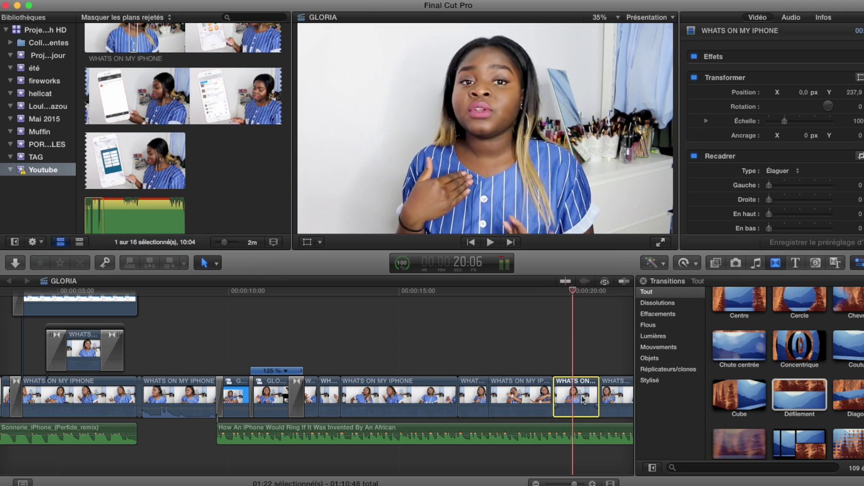
Connect the short clip located around 20:00 above the upward-sliding clip
left_click_drag(582, 399, 346, 352)
left_click(338, 351)
left_click_drag(573, 484, 577, 484)
left_click(301, 292)
Shrink the connected clip to 17,56 %, place it at X -742,3 px, Y -423,6 px, and crop 264,4 px left and 236,8 px right
left_click(860, 78)
left_click_drag(673, 234, 547, 135)
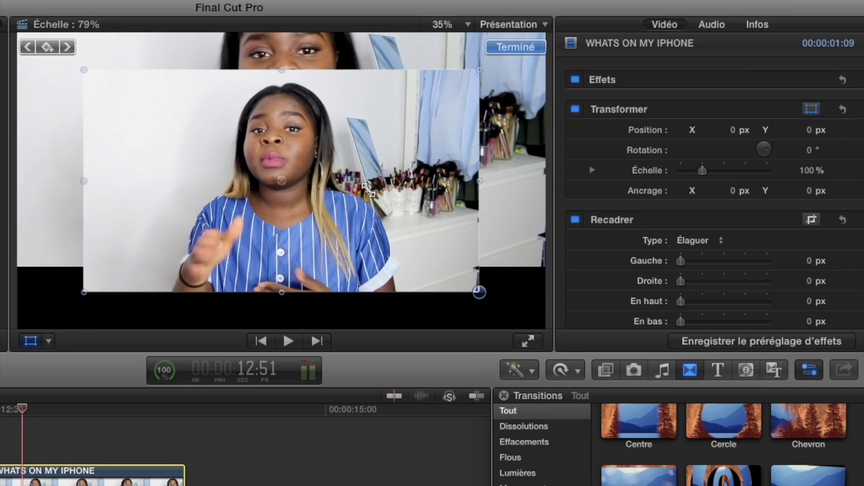
left_click_drag(368, 190, 328, 206)
left_click_drag(282, 181, 111, 301)
left_click(813, 220)
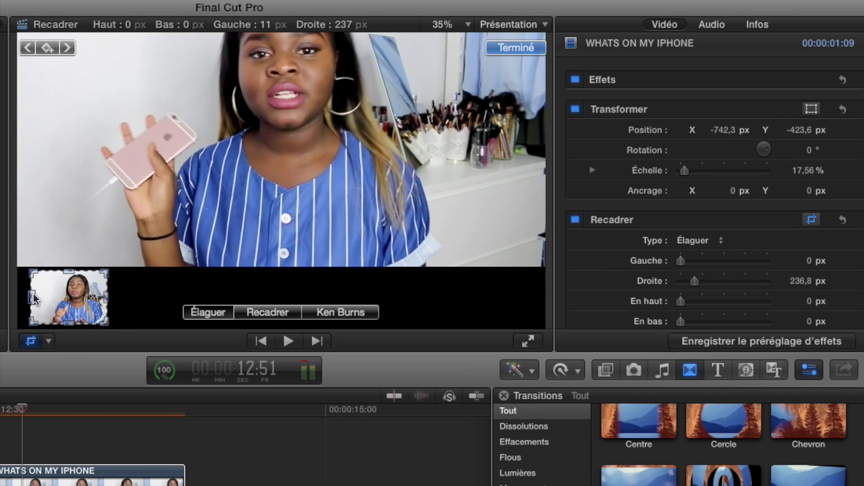
left_click(504, 47)
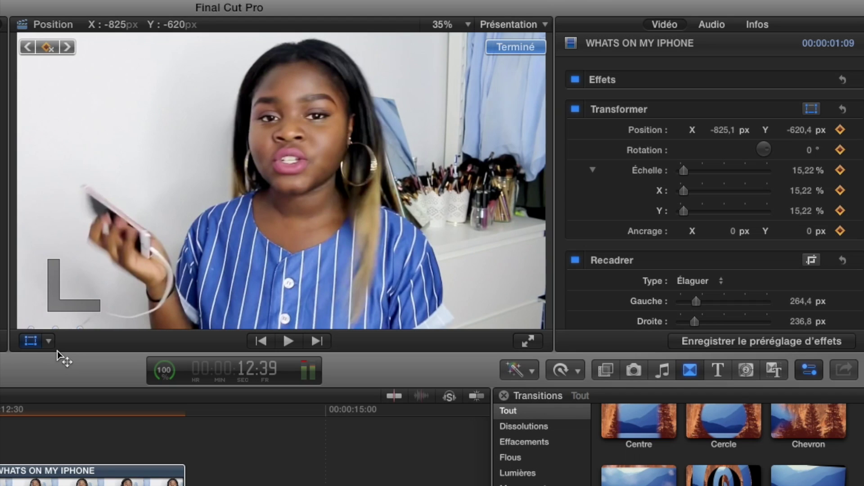
Animate the thumbnail clip rising from X -825,1 px, Y -620,4 px at 12:39 into the black area at 12:55, scaled to 15,22 %
left_click_drag(3, 411, 30, 409)
left_click(56, 330)
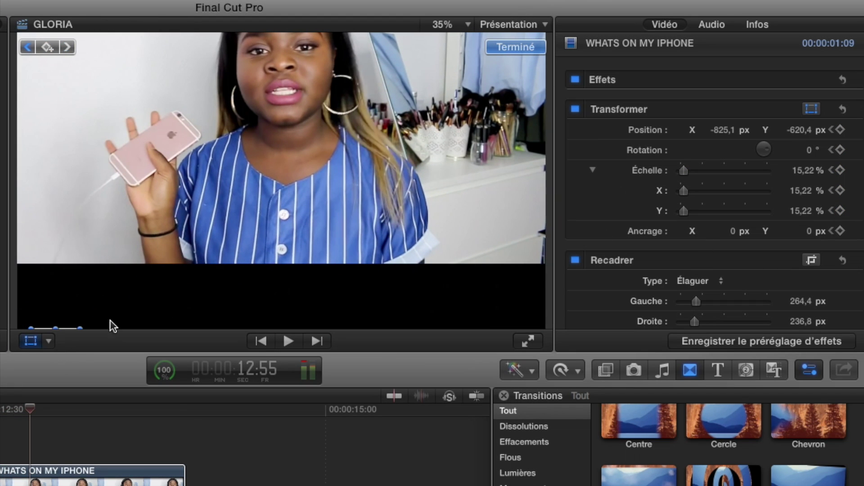
left_click_drag(61, 328, 56, 275)
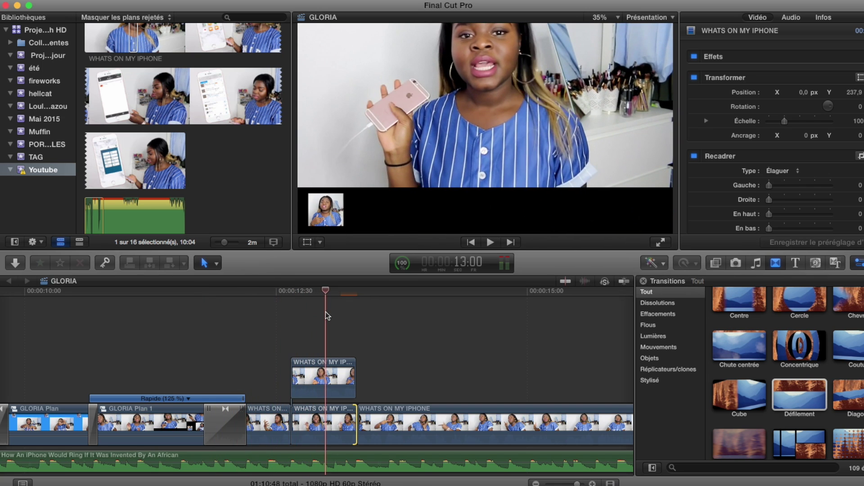
Add a Personnalisé title reading "March 14 , 2014 11:29 AM" at size 56,0, tracking 12,45 %, face opacity 5,96, placed at about Y -369 px
left_click(796, 263)
double_click(800, 306)
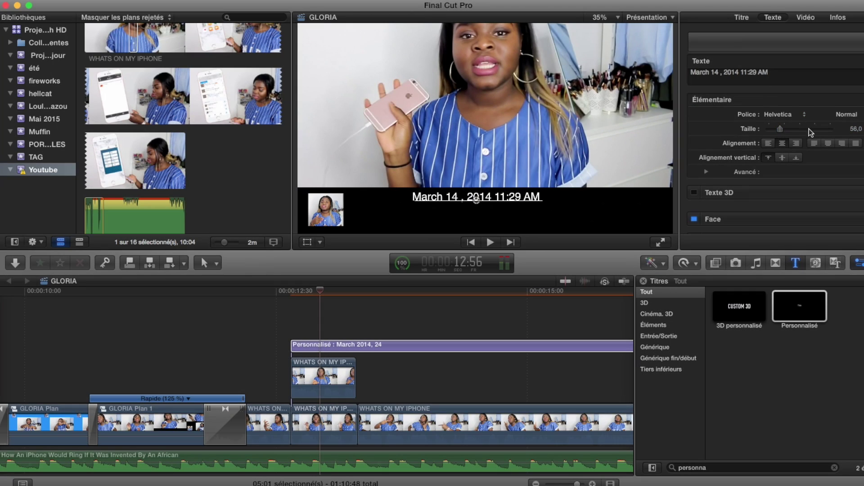
left_click(707, 172)
left_click_drag(800, 201, 805, 201)
scroll(811, 103, "down", 10)
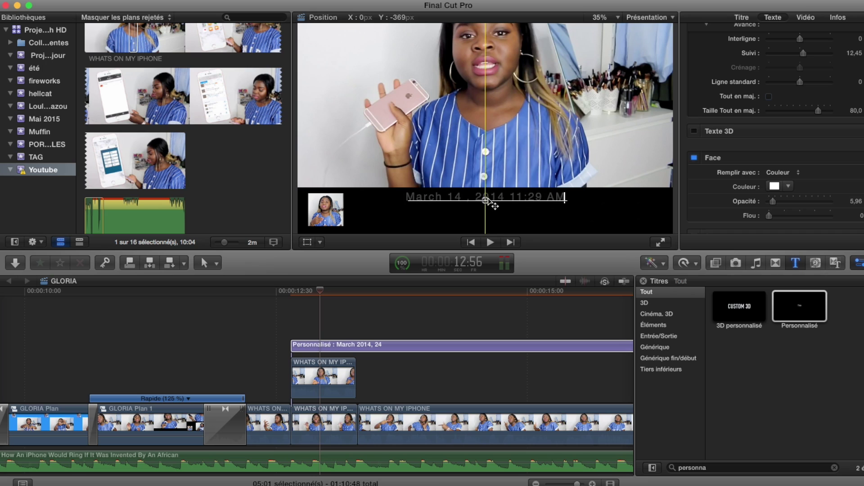
Blade the new title at the thumbnail clip's end and delete the remaining part
left_click(207, 263)
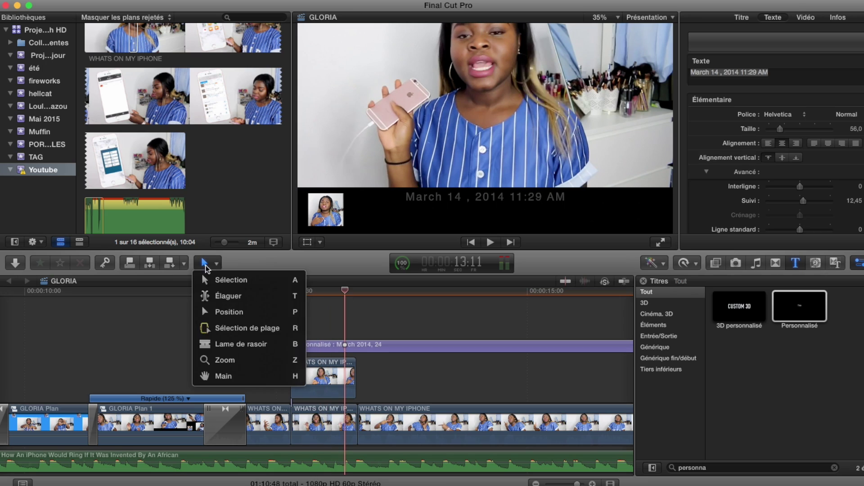
left_click(247, 343)
left_click(357, 346)
left_click(381, 393)
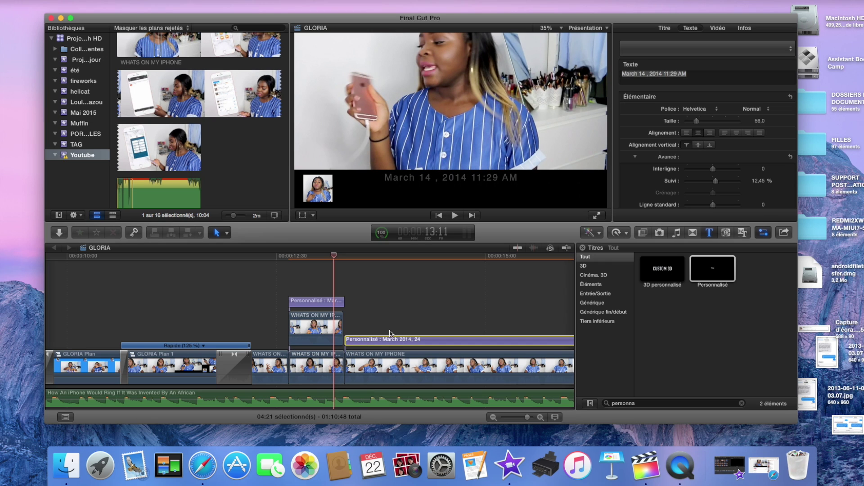
key("Delete")
Switch to Preview by opening the desktop image 2013-06-11-01.03.07.jpg, and place its window over the editor
left_click_drag(740, 23, 684, 26)
double_click(816, 390)
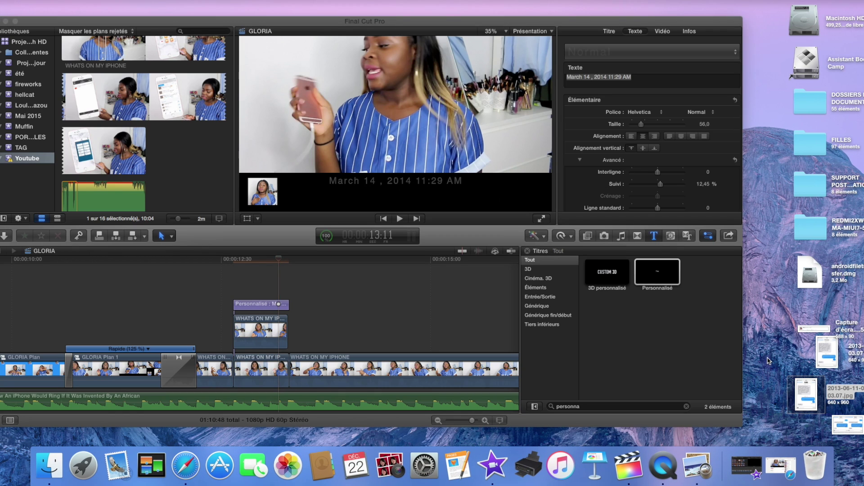
left_click_drag(140, 7, 338, 7)
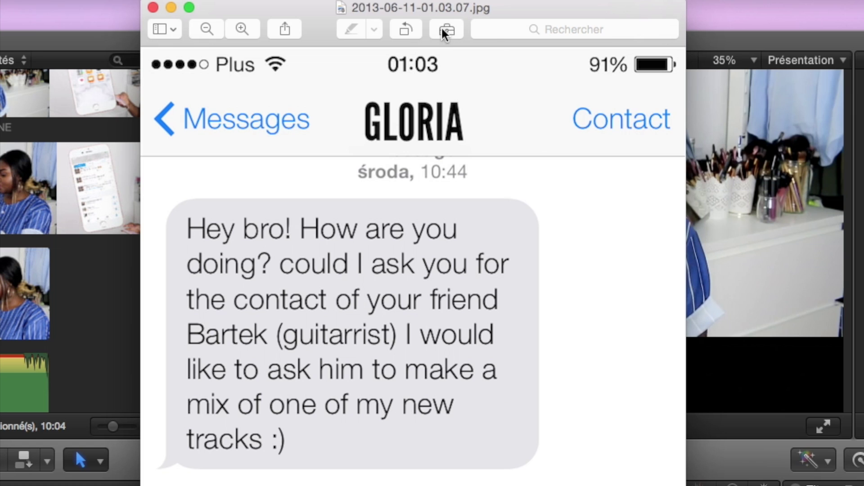
Crop the image to the "Thanks :)" bubble, remove its white background with Instant Alpha, accept the conversion, and put the window away
left_click(443, 29)
left_click(687, 62)
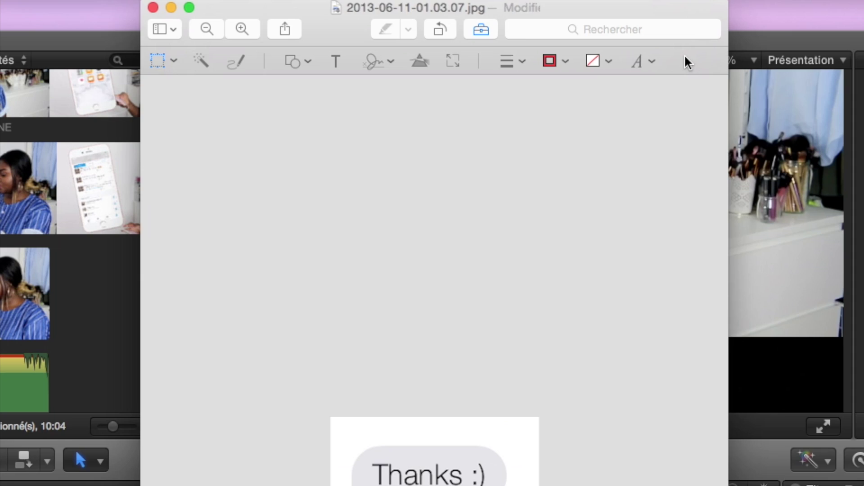
left_click(467, 337)
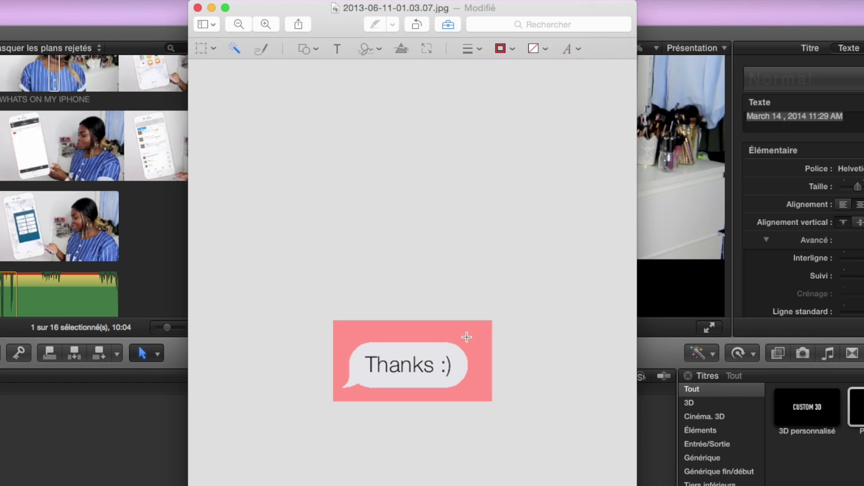
left_click_drag(463, 341, 470, 335)
key("Delete")
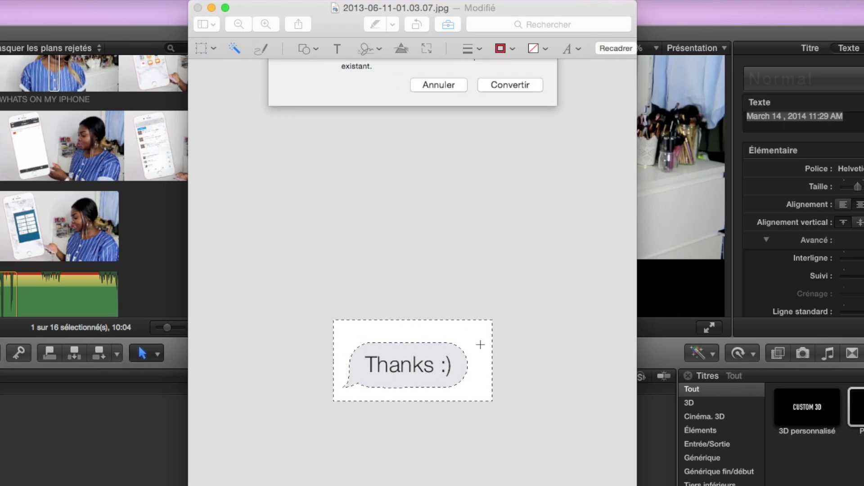
left_click(502, 136)
left_click(212, 8)
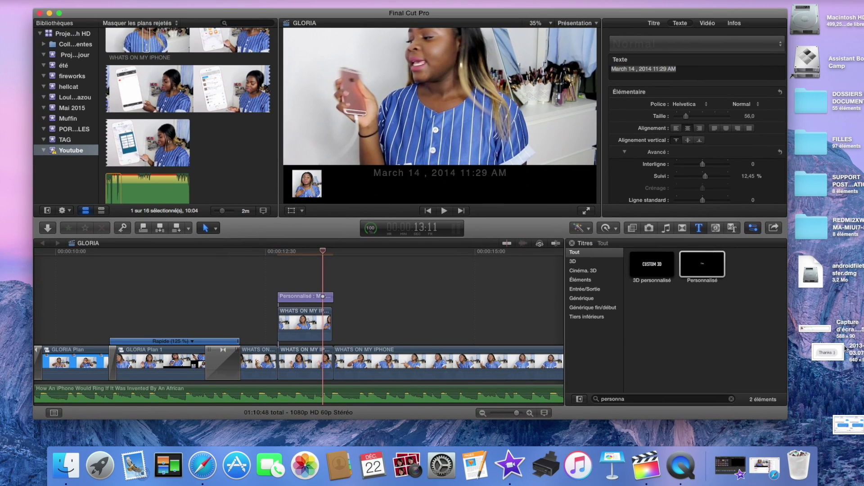
Place the cut-out bubble image above the date title, scaled to about 18,23 % at X -547,7 px, Y -427,2 px, beside the thumbnail
left_click_drag(845, 350, 315, 272)
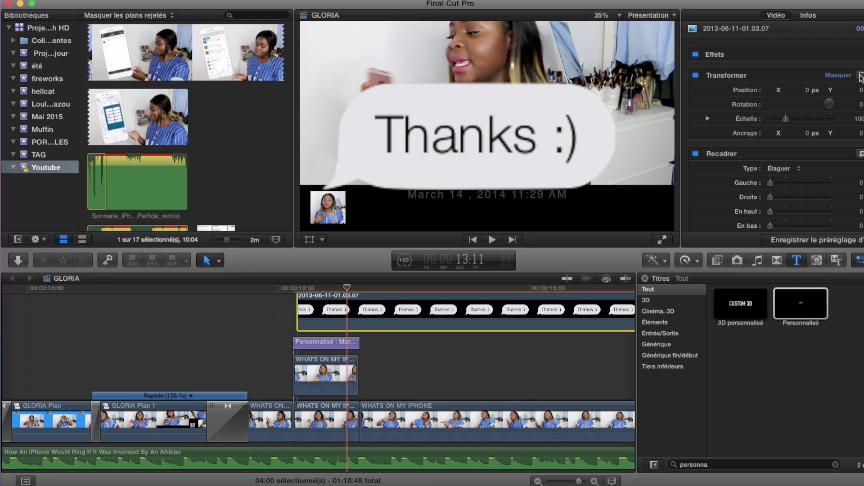
left_click(860, 77)
left_click_drag(487, 126, 442, 143)
left_click_drag(628, 47, 446, 131)
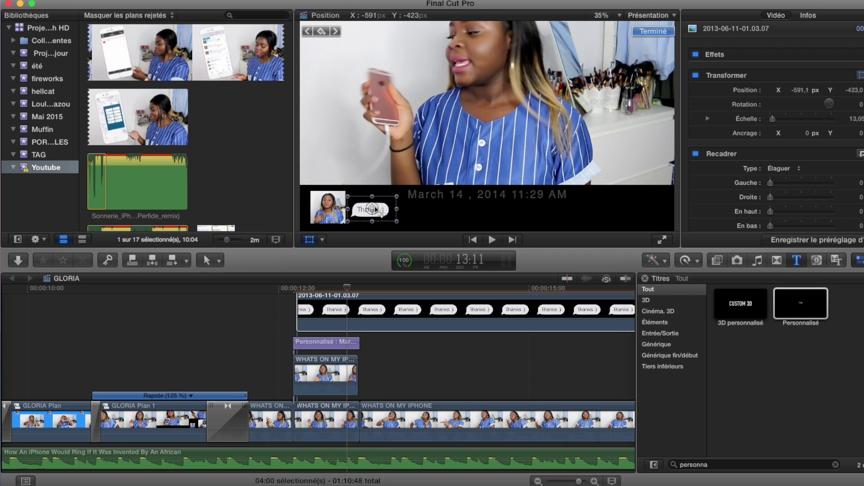
Blade the bubble clip at the date title's end and delete the remaining part
left_click(218, 260)
left_click(225, 341)
left_click(360, 314)
left_click(218, 261)
left_click(224, 276)
left_click(403, 374)
key("Delete")
Add a Fondu enchaîné transition to the start of the bubble clip and play the sequence
left_click(775, 262)
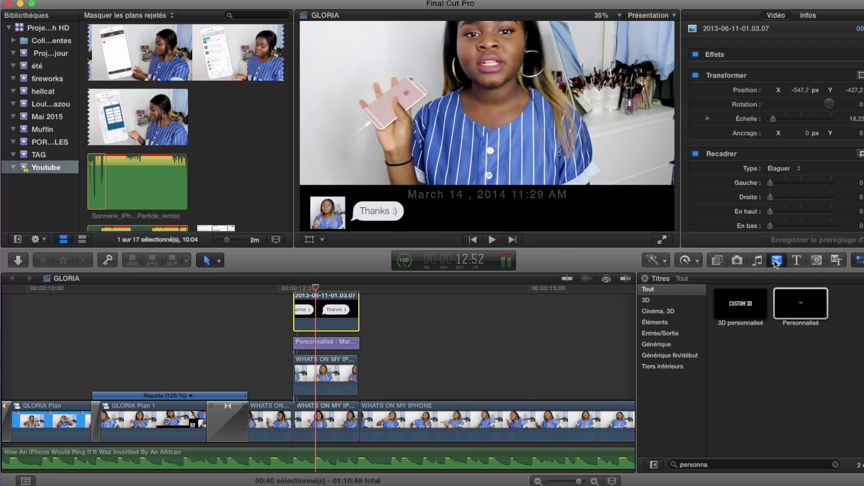
left_click_drag(741, 306, 303, 312)
key("space")
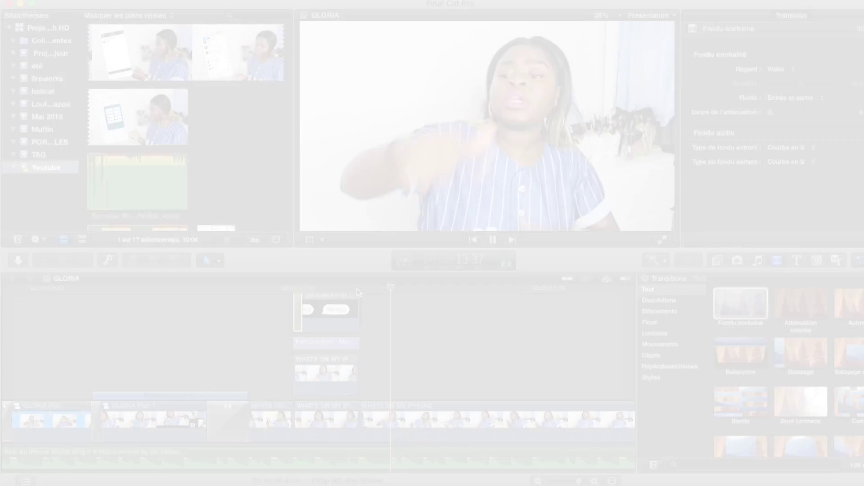
key("space")
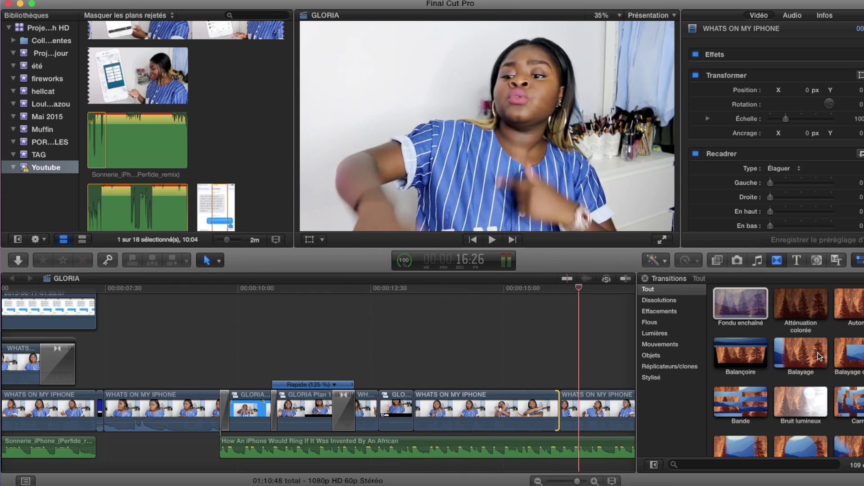
Add a Défilement transition between the short compound clip and the next WHATS ON MY IPHONE clip, with direction Left to Right
scroll(820, 356, "down", 5)
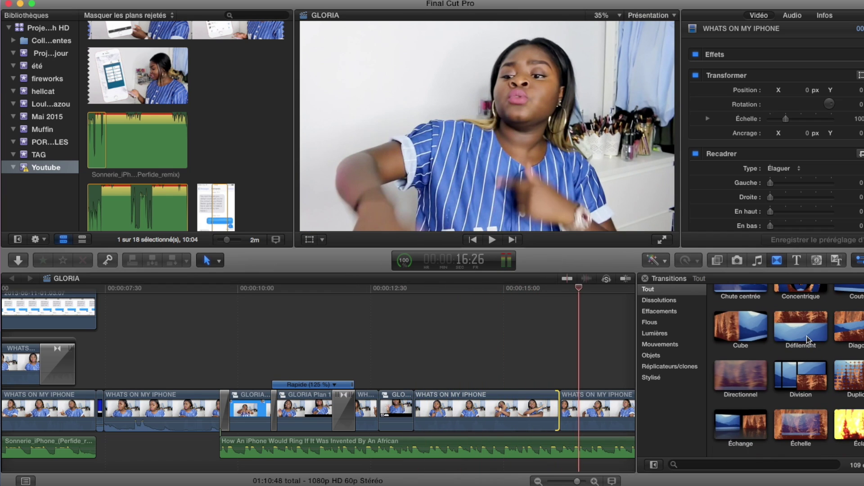
left_click_drag(807, 336, 405, 415)
left_click(423, 317)
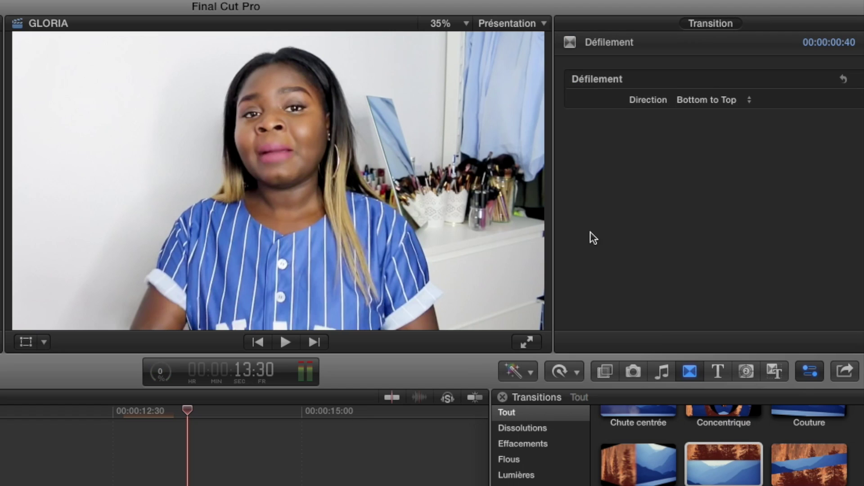
left_click(707, 100)
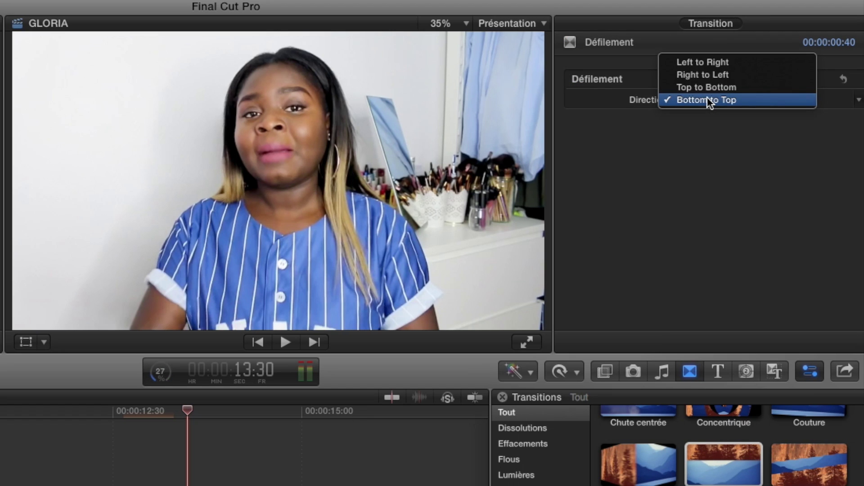
left_click(714, 61)
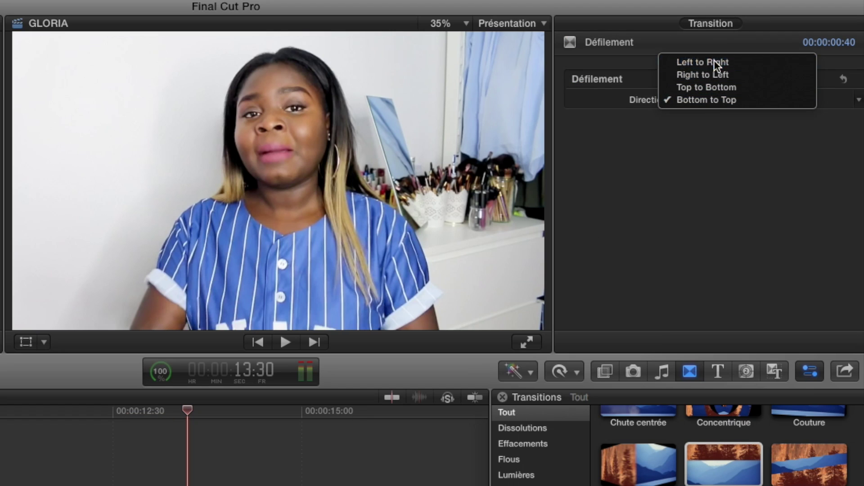
Play the Défilement transition from 12:35 and shorten it
left_click(120, 434)
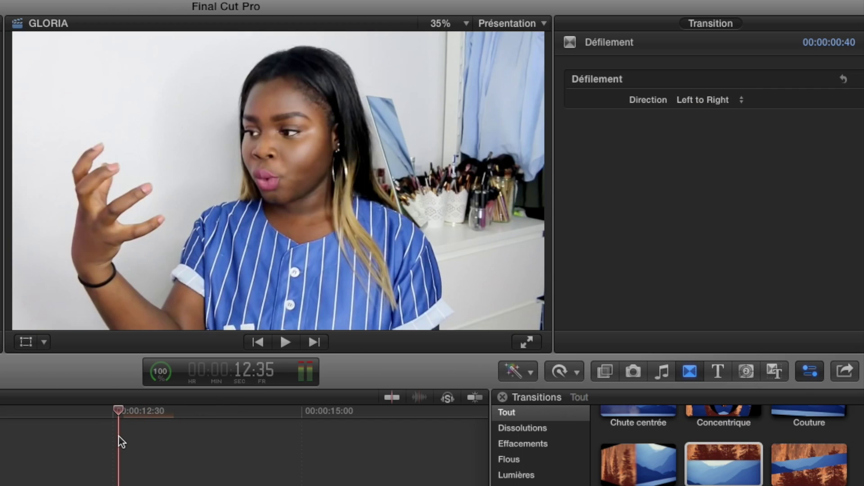
key("space")
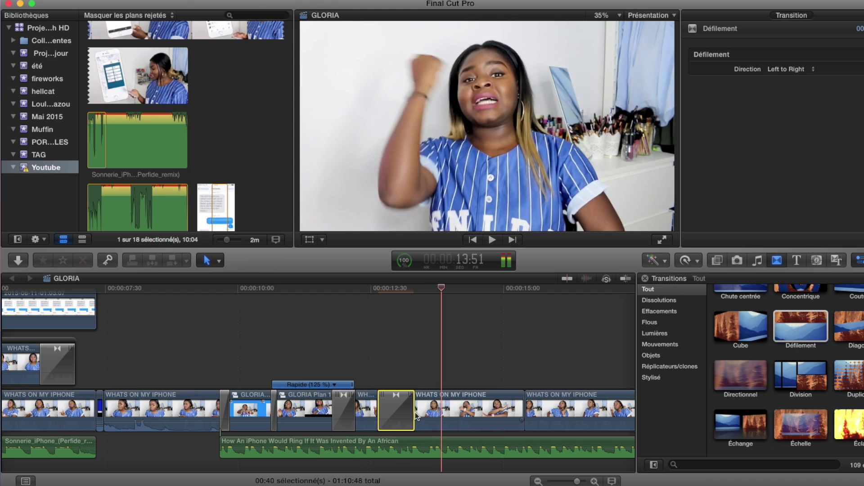
left_click_drag(411, 408, 392, 409)
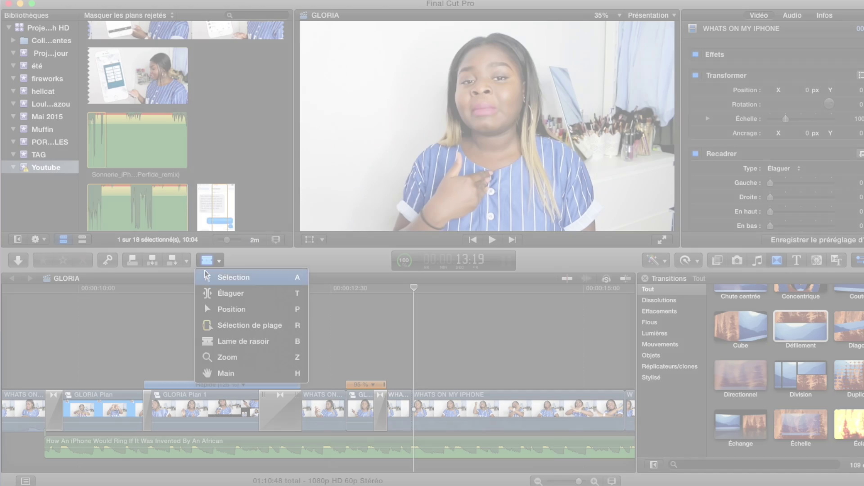
Connect Capture d'écran 2015-12-21 à 09.15.53 at the start of the WHATS ON MY IPHONE clip and move it up to Y 392,4 px
left_click(211, 276)
scroll(222, 157, "down", 5)
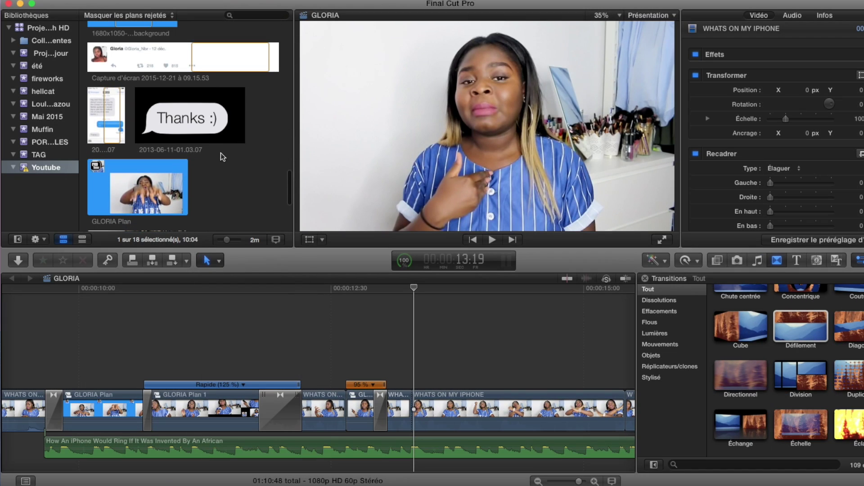
left_click(169, 54)
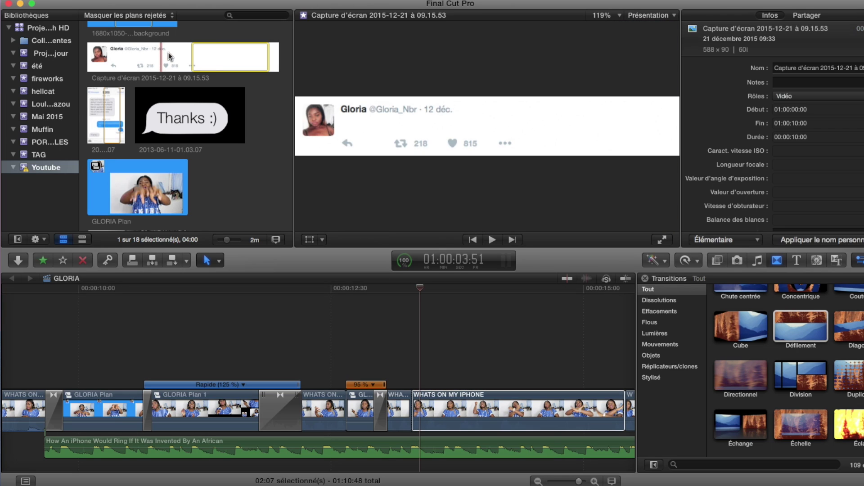
left_click_drag(425, 350, 426, 352)
scroll(322, 362, "right", 3)
left_click(861, 75)
left_click_drag(487, 127, 489, 51)
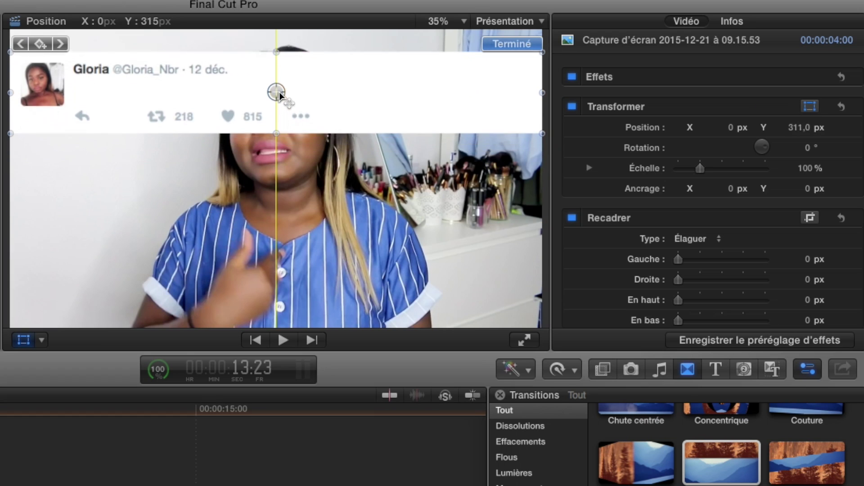
left_click(505, 44)
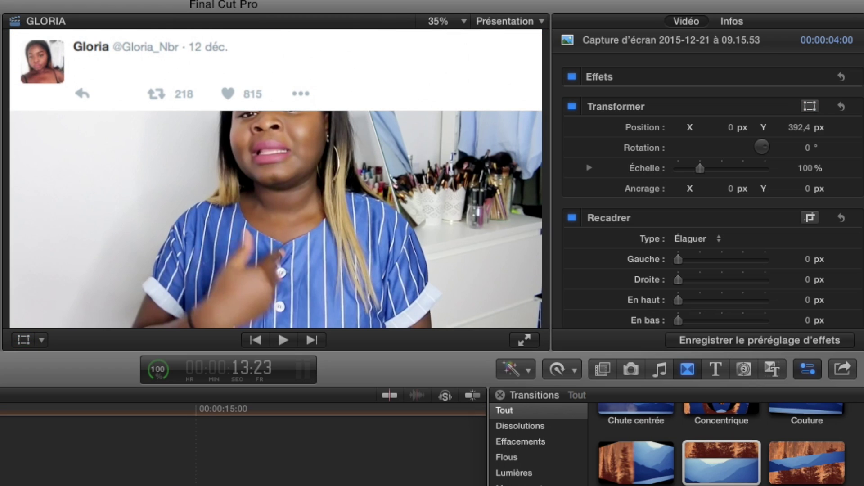
Lower the video clip under the tweet banner to Y -225,0 px and trim the tweet screenshot to end with that clip
left_click(243, 450)
left_click(810, 107)
left_click_drag(282, 179, 277, 242)
key("space")
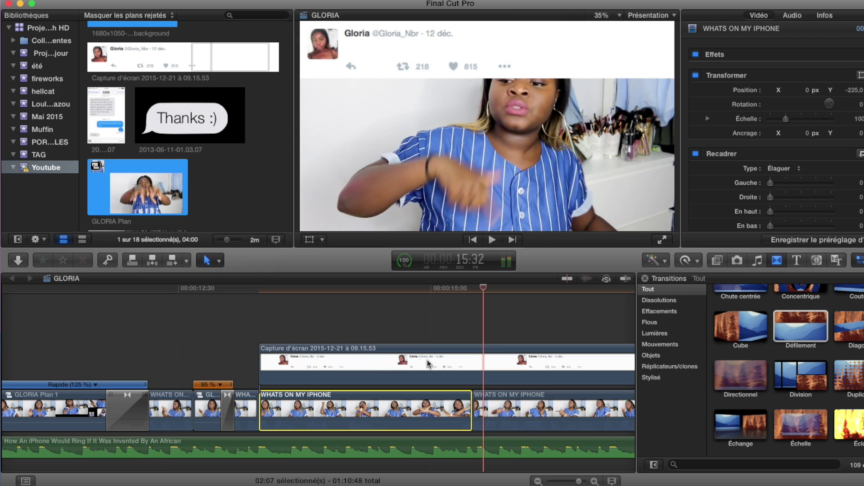
scroll(471, 359, "right", 5)
left_click_drag(515, 370, 280, 373)
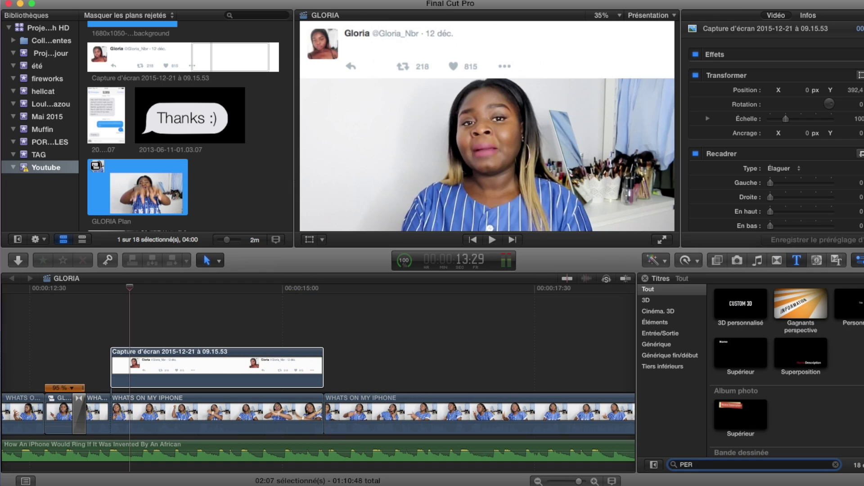
Add a black Personnalisé title "Pouce bleu mes baes <33" on the tweet banner and trim it to the screenshot clip's end
left_click_drag(848, 306, 112, 335)
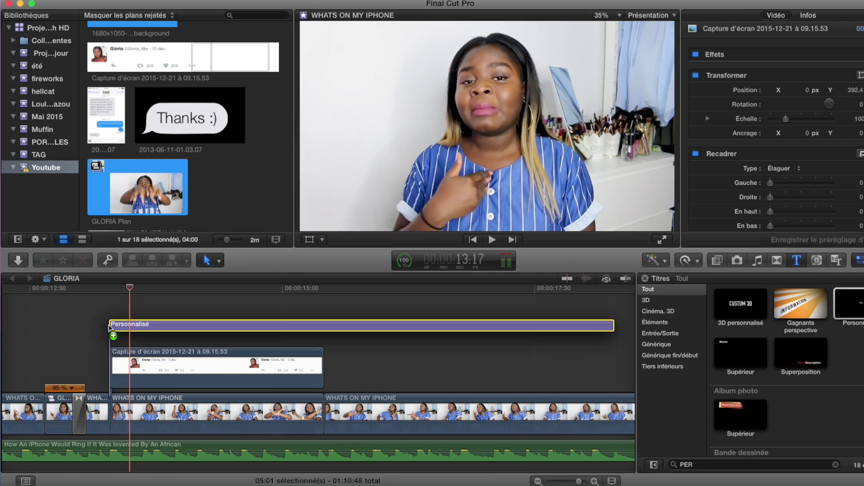
left_click(494, 125)
double_click(494, 125)
type("Pouce bleu mes baes <33")
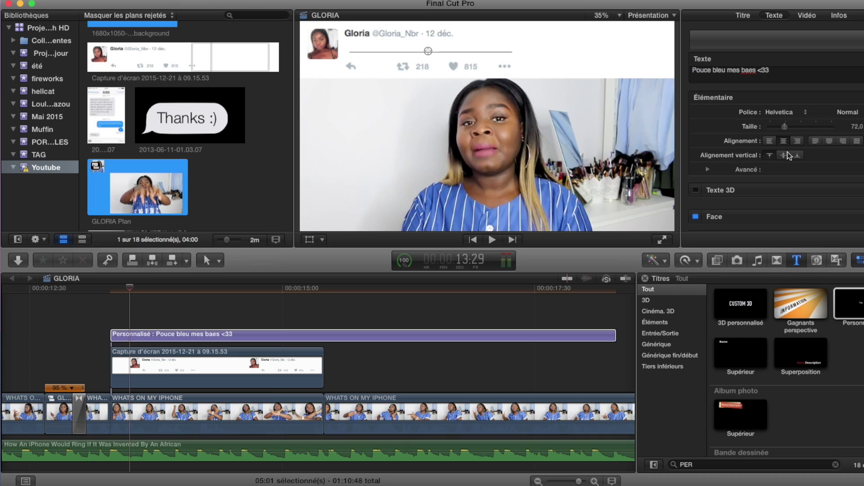
scroll(791, 136, "down", 4)
left_click_drag(615, 335, 324, 334)
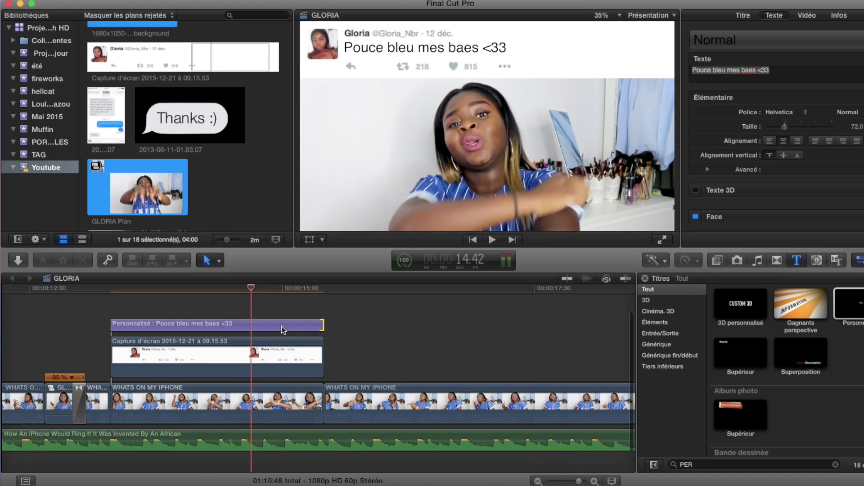
Combine the tweet title, the screenshot and the video clip beneath them into a new compound clip
left_click_drag(288, 309, 270, 408)
left_click(218, 262)
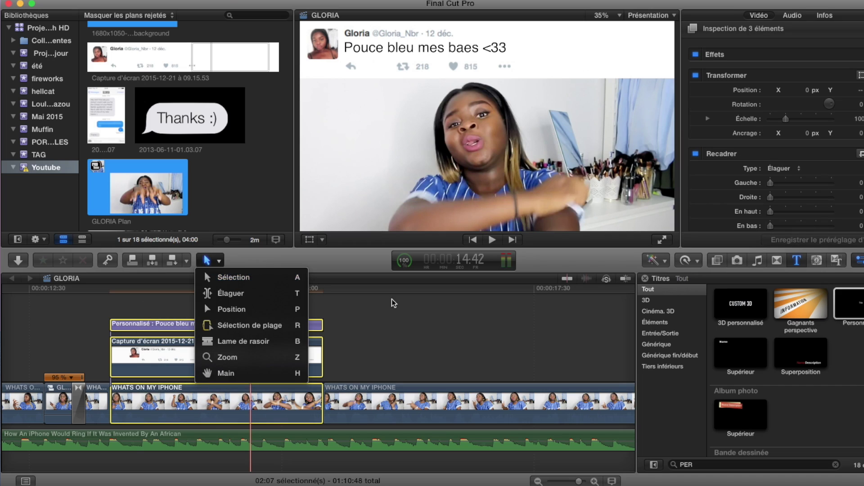
right_click(244, 356)
left_click(270, 358)
key("Escape")
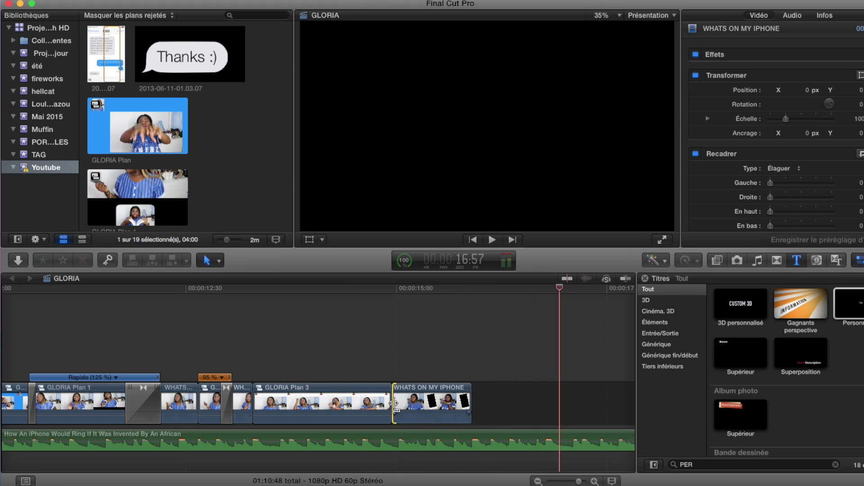
Adjust the WHATS ON MY IPHONE clip after the compound clip to end at 16:48 and add a Suspendre hold there
mouse_move(396, 406)
left_mouse_down()
mouse_move(425, 406)
mouse_move(393, 405)
left_mouse_up()
left_click_drag(562, 292, 503, 288)
key("super+equal")
left_click(509, 394)
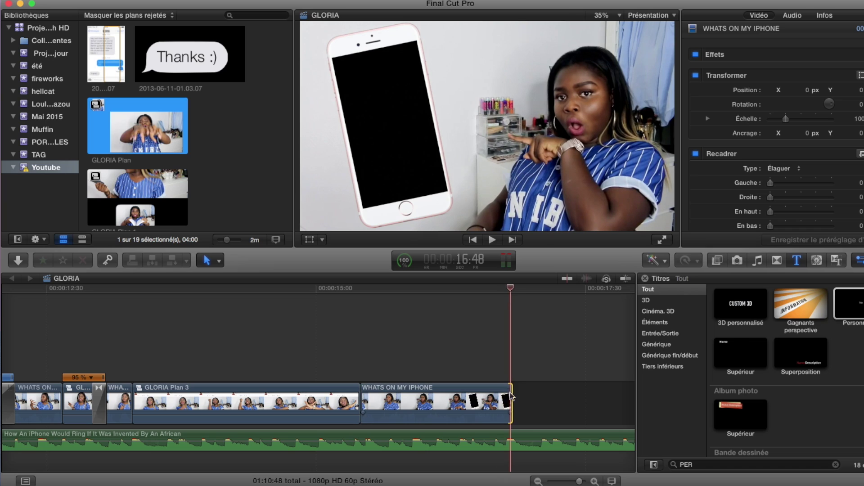
left_click(528, 393)
left_click(685, 261)
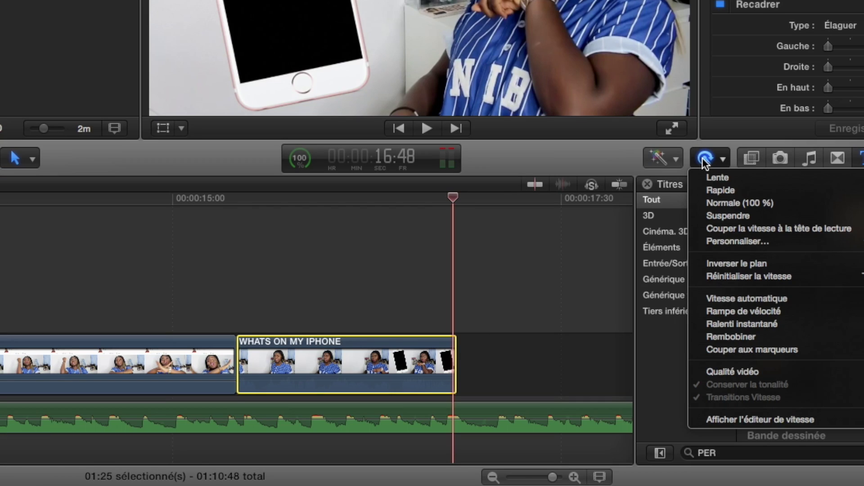
left_click(717, 215)
Blade the music track at about 16:52, just after the hold begins, and delete the rest of the music
left_click_drag(554, 477, 557, 473)
left_click(31, 158)
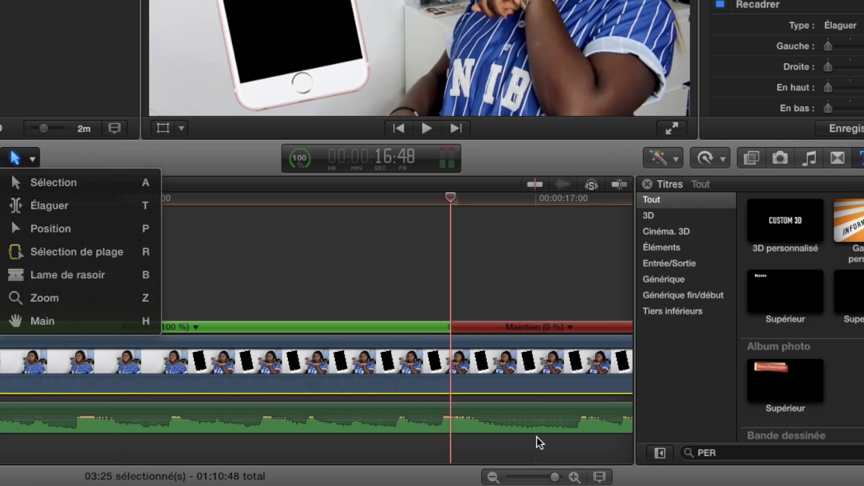
key("b")
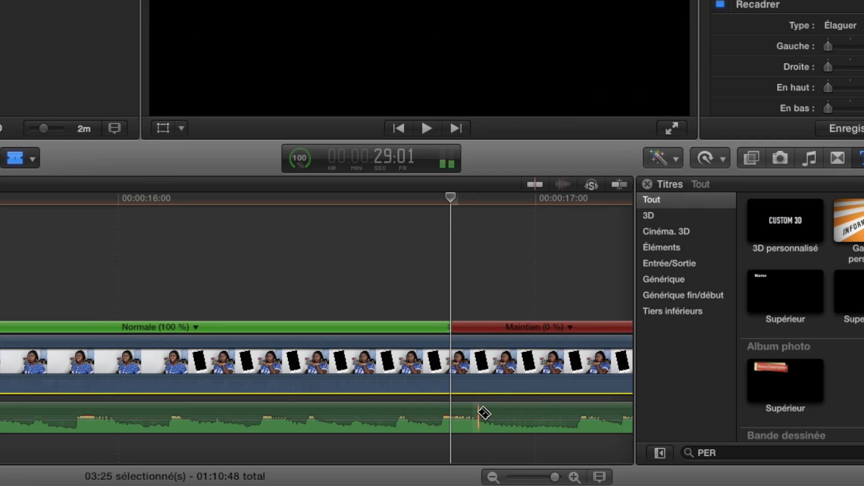
left_click(479, 412)
left_click(31, 158)
left_click(51, 182)
key("Delete")
left_click_drag(555, 476, 548, 476)
scroll(398, 374, "right", 5)
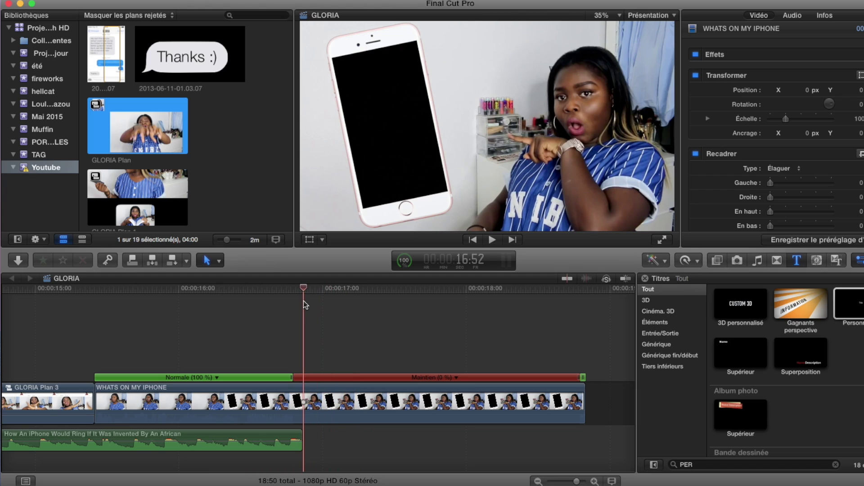
Add a Personnalisé title over the held frame at 16:52, reading "What's" in Helvetica at size 132,0
left_click_drag(308, 334, 306, 362)
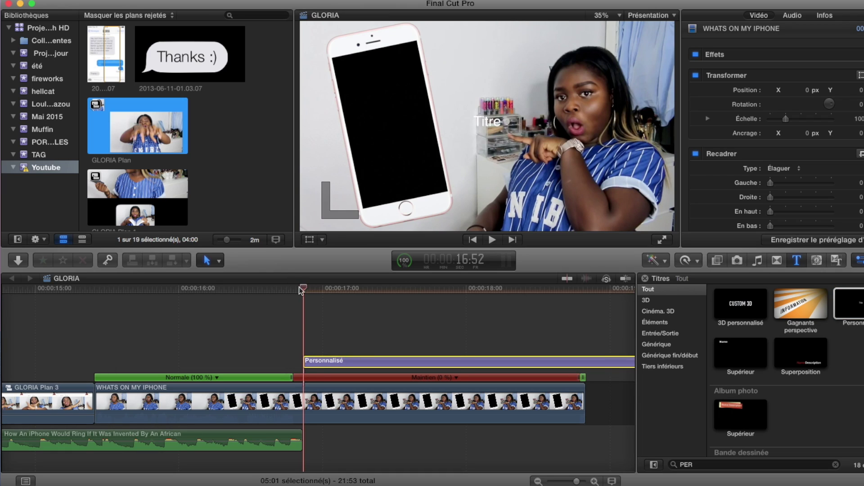
left_click(326, 289)
double_click(693, 71)
type("What's")
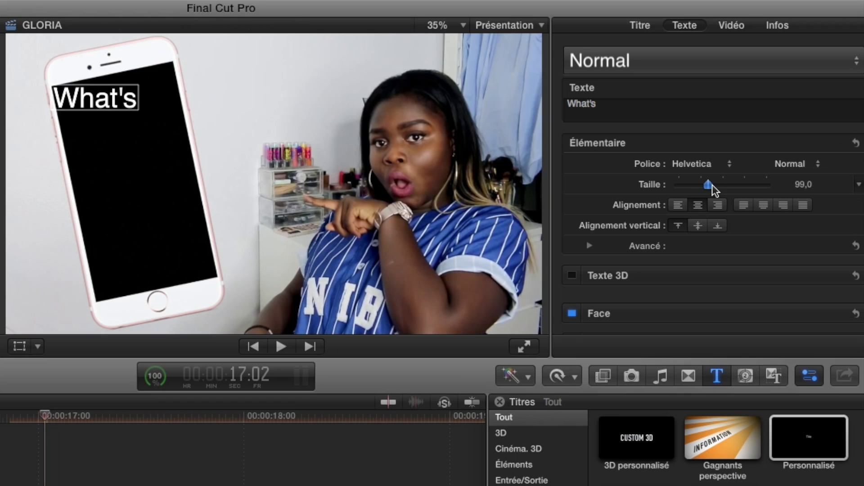
left_click_drag(712, 186, 722, 186)
Rotate the "What's" title to match the phone's tilt and position it at the upper part of the black phone screen
left_click(731, 26)
left_click(811, 111)
left_click_drag(307, 183, 311, 143)
left_click_drag(343, 137, 310, 154)
left_click_drag(343, 150, 343, 147)
left_click_drag(310, 154, 314, 149)
left_click(684, 26)
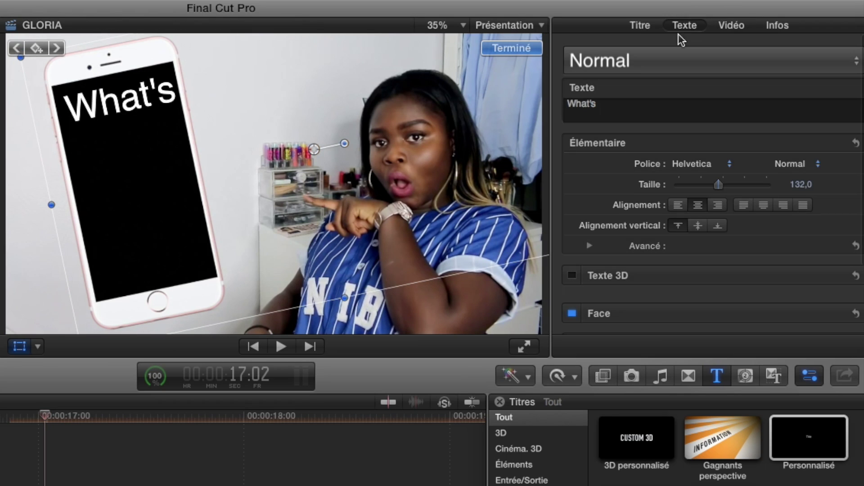
Give the "What's" title a blurred magenta outline (Contour) so the letters glow
scroll(765, 189, "down", 5)
left_click(828, 256)
scroll(796, 229, "down", 5)
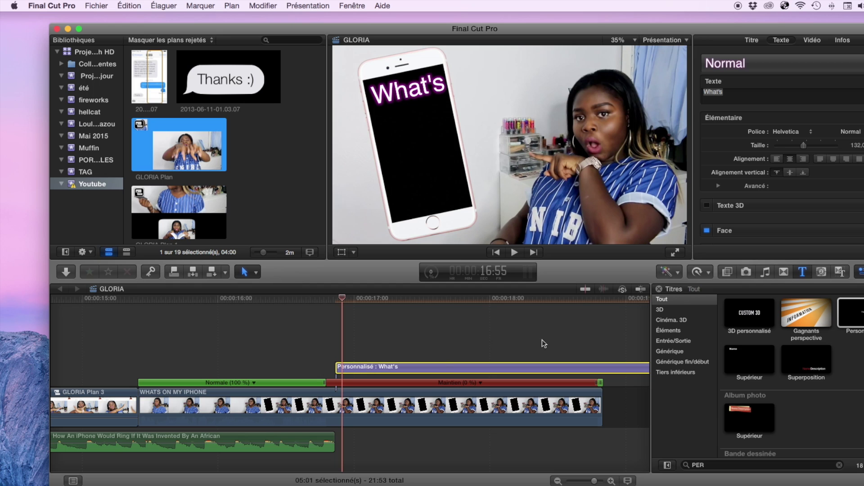
Copy and paste the "What's" title a little further along the timeline and position the duplicate below the original on the phone screen
left_click(108, 6)
left_click(208, 56)
left_click(130, 6)
left_click(148, 63)
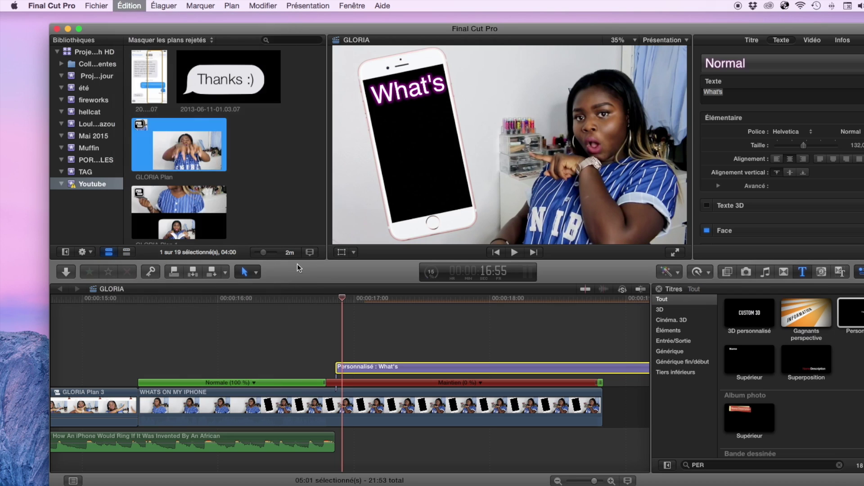
scroll(550, 447, "left", 10)
left_click_drag(271, 351, 318, 351)
scroll(274, 334, "left", 15)
left_click_drag(451, 298, 644, 365)
scroll(644, 365, "right", 8)
left_click(383, 359)
left_click_drag(407, 89, 417, 133)
Change the duplicate title's text to "on" and align it at the start of the second line on the phone
left_click_drag(724, 92, 703, 96)
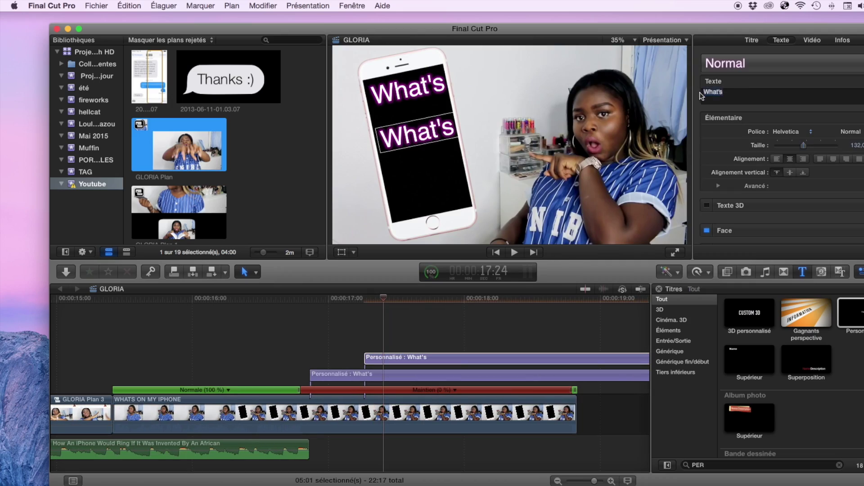
type("on")
left_click_drag(414, 132, 388, 120)
left_click(389, 359)
left_click(119, 4)
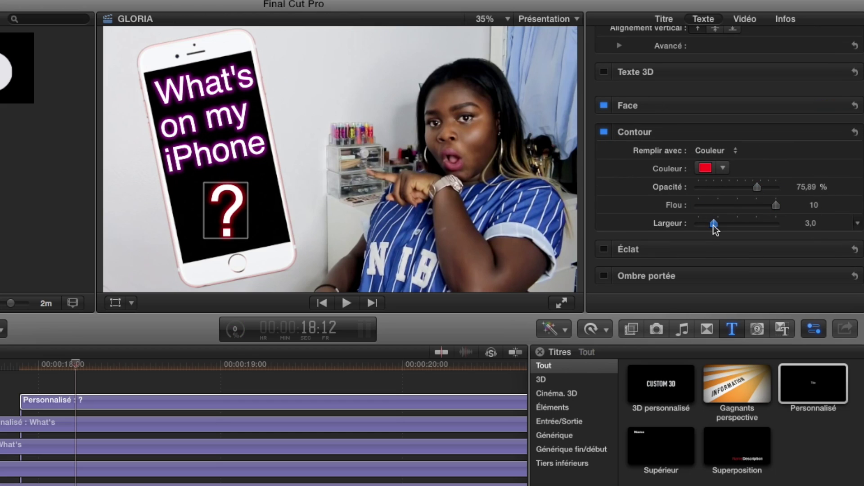
Give the "?" title a light purple outline and keyframe a tilt of about -23,8° on it
left_click(723, 168)
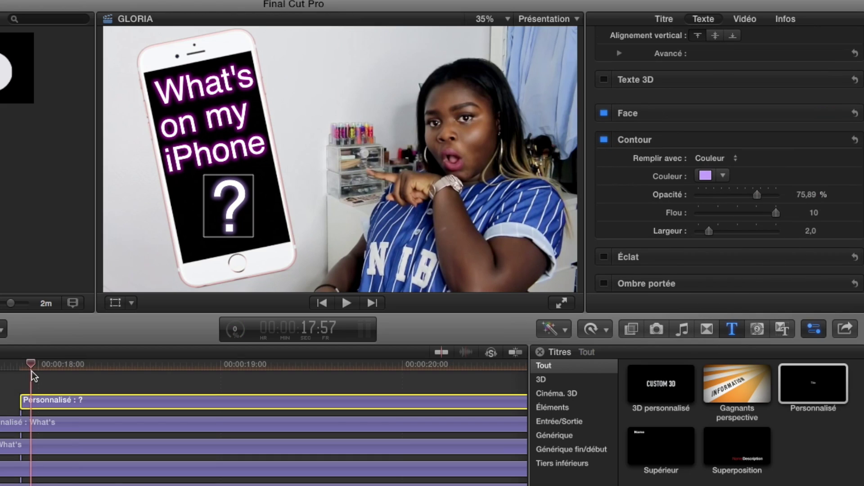
left_click(745, 19)
left_click(817, 95)
left_click_drag(367, 162, 377, 227)
left_click_drag(23, 365, 85, 367)
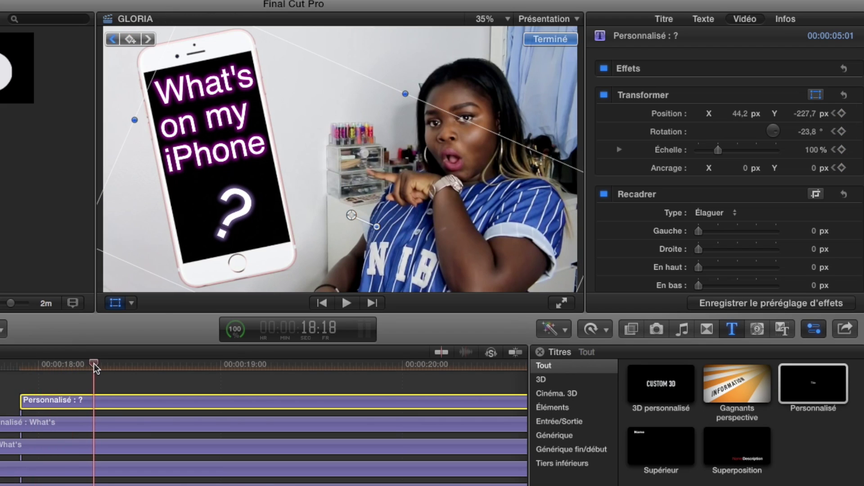
Keyframe the "?" title's rotation back towards upright from about 18:18, finish transforming, and play back the wobble
left_click_drag(377, 227, 360, 215)
left_click_drag(324, 156, 322, 141)
left_click(550, 39)
left_click(18, 379)
left_click(14, 381)
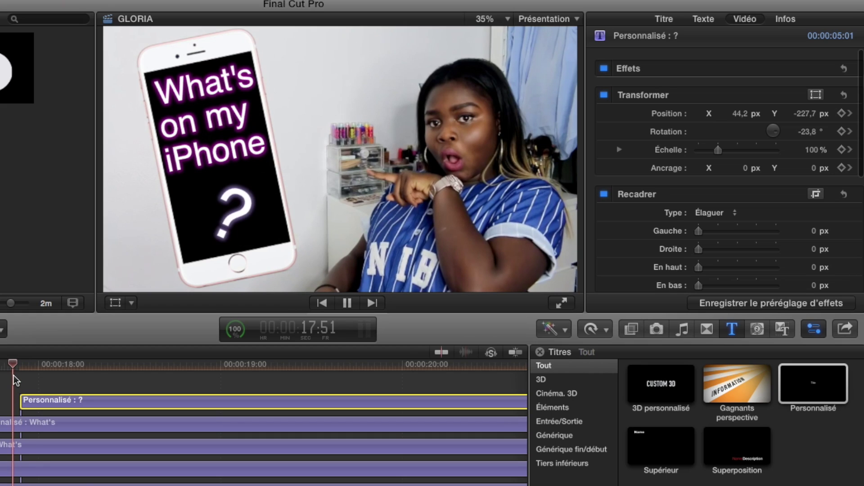
key("space")
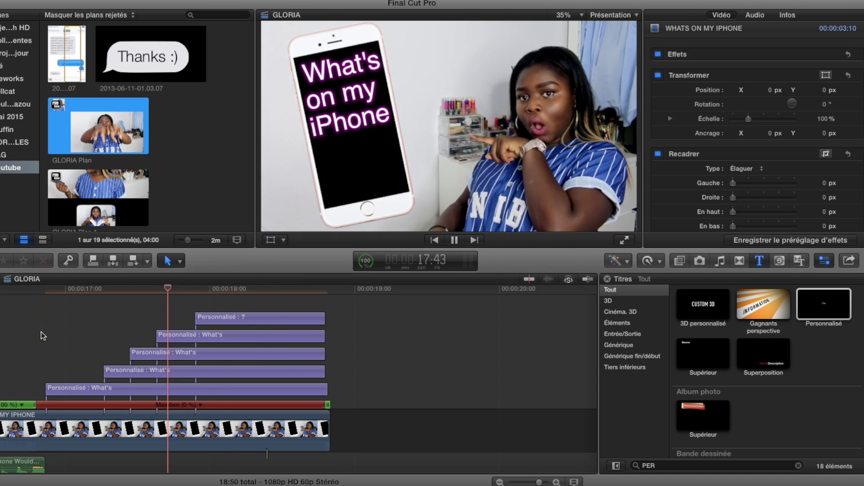
Extend the hold on the WHATS ON MY IPHONE clip to about 20:15 and shift the "on", "my" and "iPhone" titles further along
left_click_drag(328, 405, 533, 405)
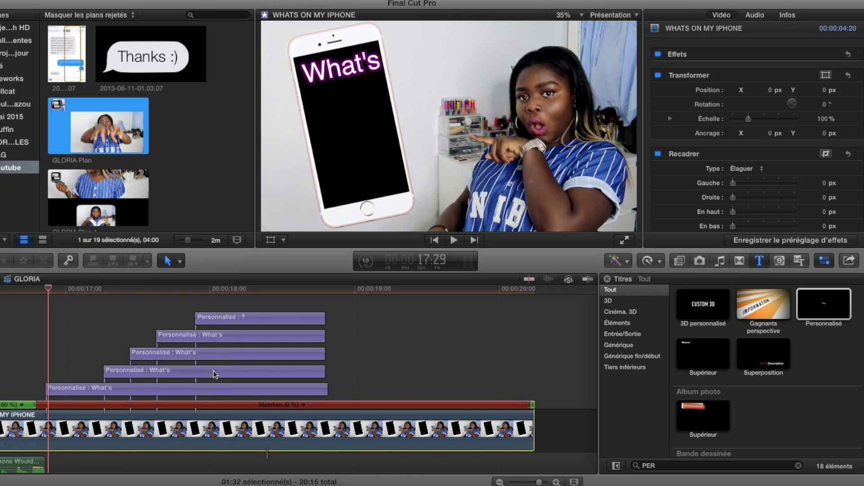
left_click_drag(214, 374, 266, 375)
left_click_drag(203, 357, 256, 357)
left_click_drag(225, 339, 286, 339)
Add the Cartoon Accent 17 sound effect at the start of the first "What's" title
scroll(189, 130, "down", 5)
scroll(191, 130, "up", 10)
scroll(187, 131, "down", 5)
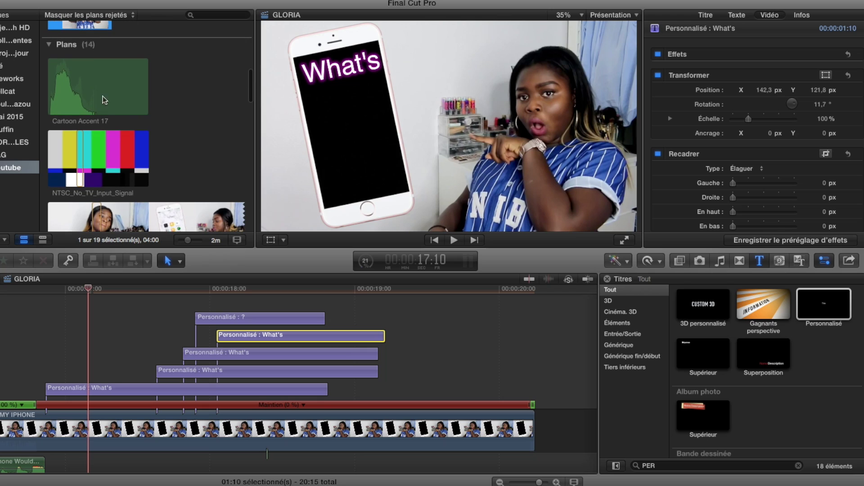
left_click(83, 96)
left_click_drag(73, 83, 47, 365)
Move the "on" title to about 17:01 and place a copy of Cartoon Accent 17 at its start
left_click_drag(181, 371, 97, 347)
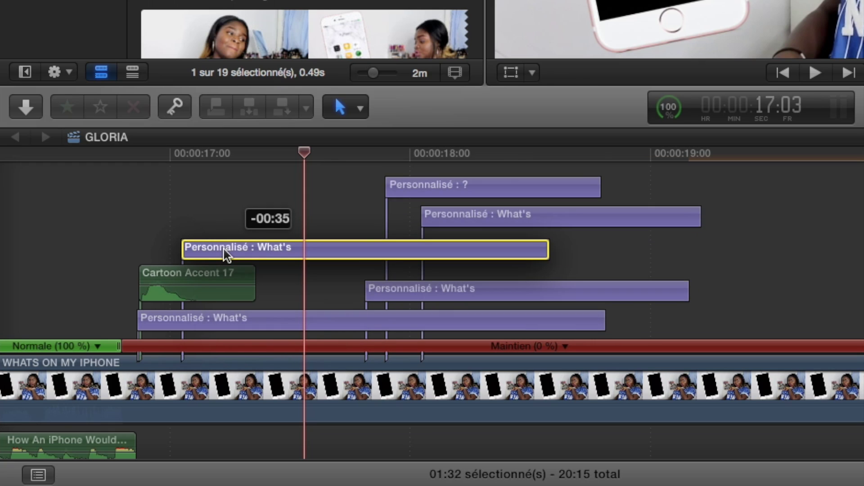
left_click_drag(224, 250, 216, 246)
left_click_drag(263, 137, 175, 198)
Move the "my" and "iPhone" titles to about 17:13 and 17:24, each with a Cartoon Accent 17 copy at its start
scroll(350, 218, "up", 2)
left_click_drag(448, 270, 300, 225)
left_click_drag(177, 264, 224, 190)
scroll(346, 218, "up", 2)
left_click_drag(452, 242, 295, 191)
left_click_drag(224, 234, 279, 155)
key("space")
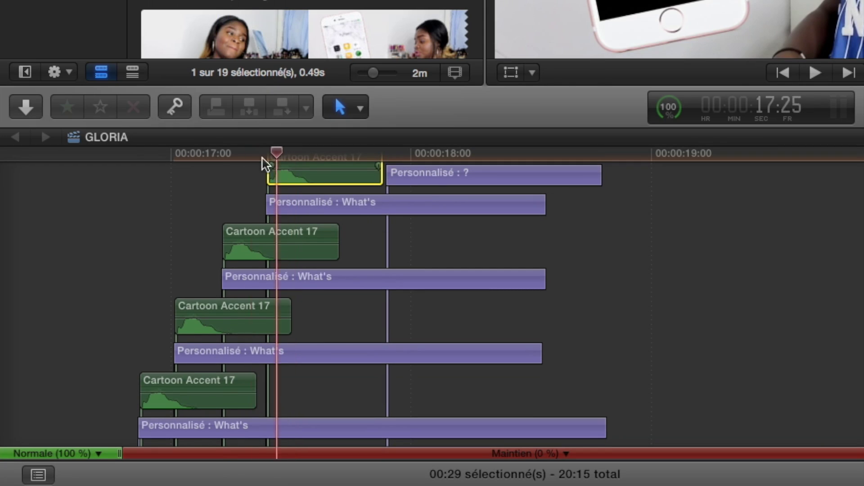
Add the Cartoon Accent 13 sound effect at the start of the "?" title, at about 17:54, and play it back
scroll(406, 251, "up", 2)
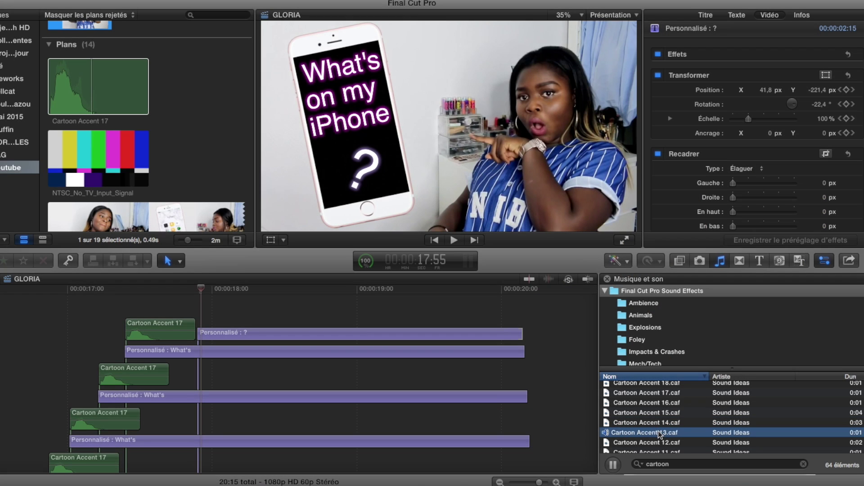
left_click_drag(660, 434, 202, 313)
key("space")
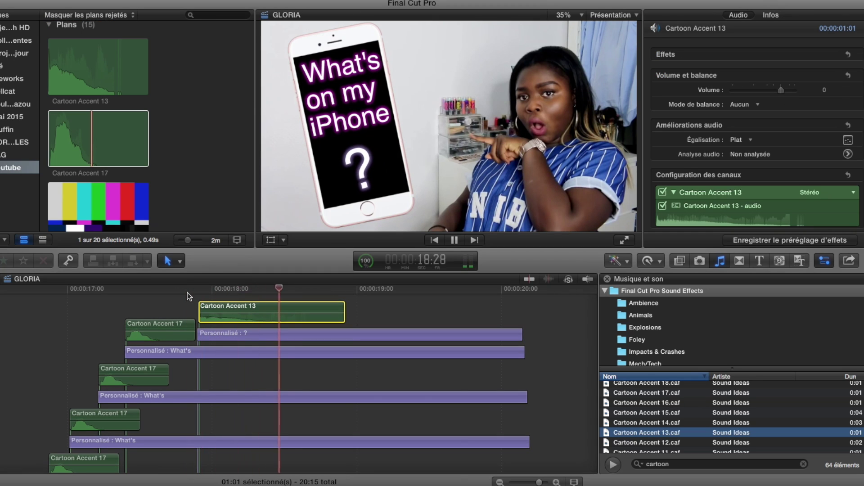